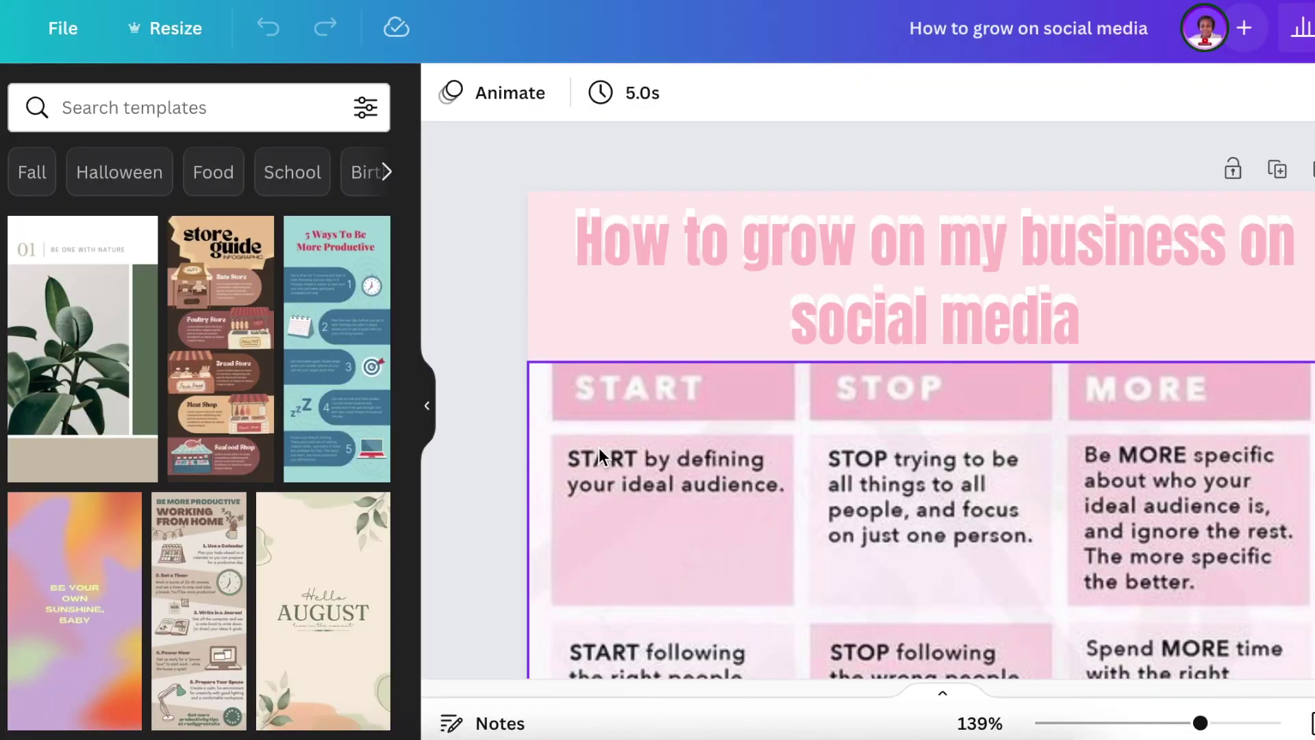
Step: Scroll down through the example design before moving to the blank Tables presentation
scroll(599, 446, "down", 10)
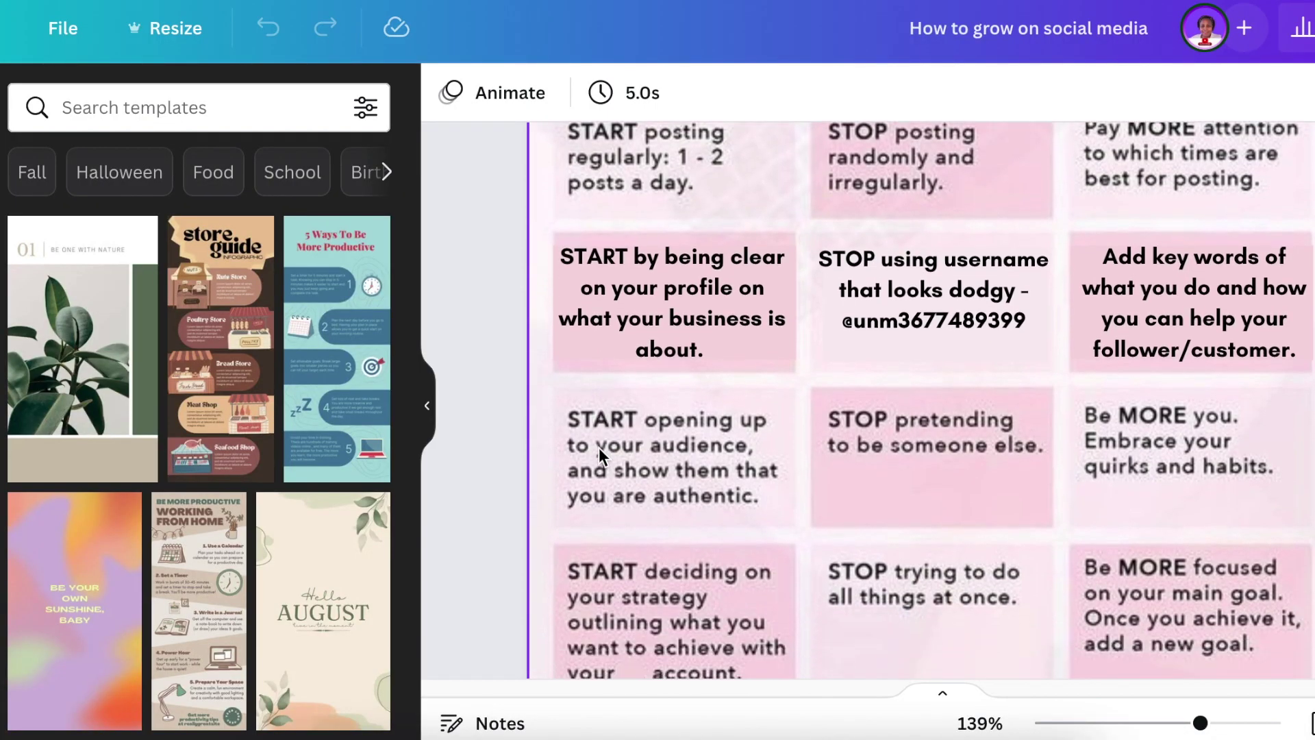
scroll(598, 446, "down", 3)
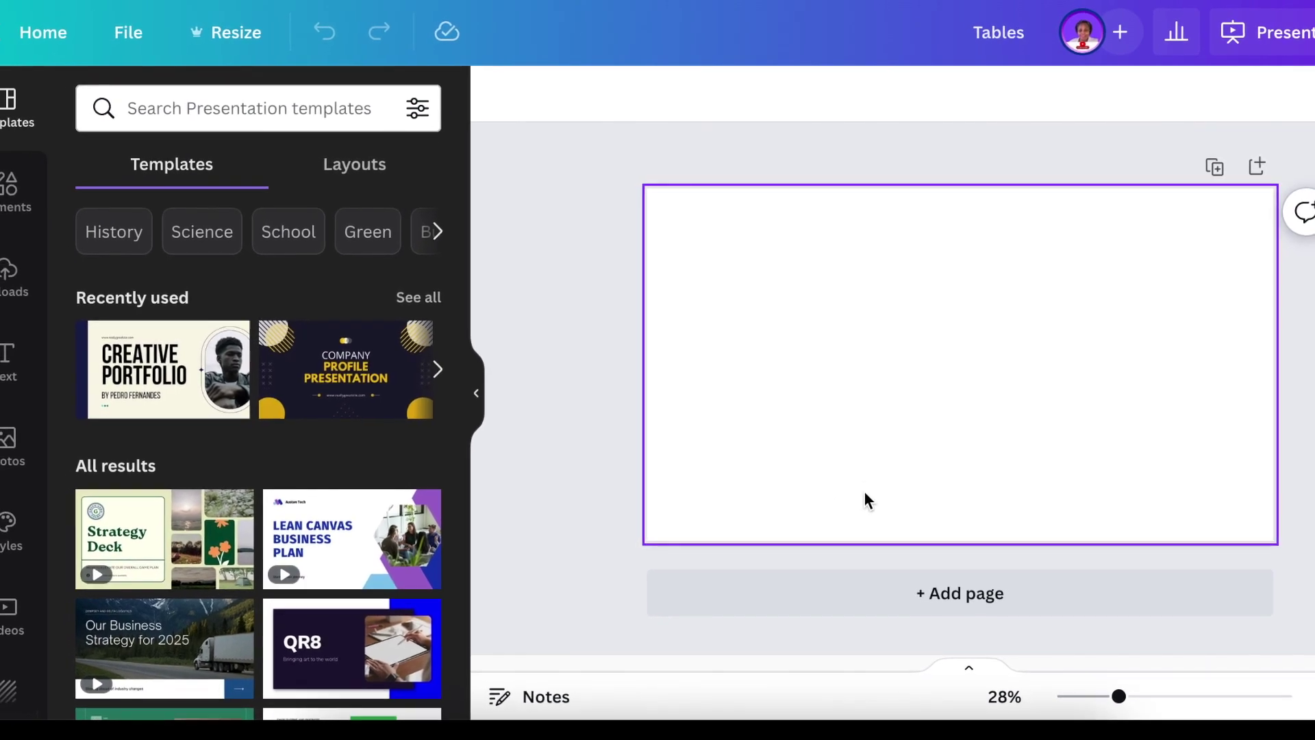
Step: Show all Elements table styles and browse the grey, red, yellow, blue and purple options
left_click_drag(1118, 696, 1129, 683)
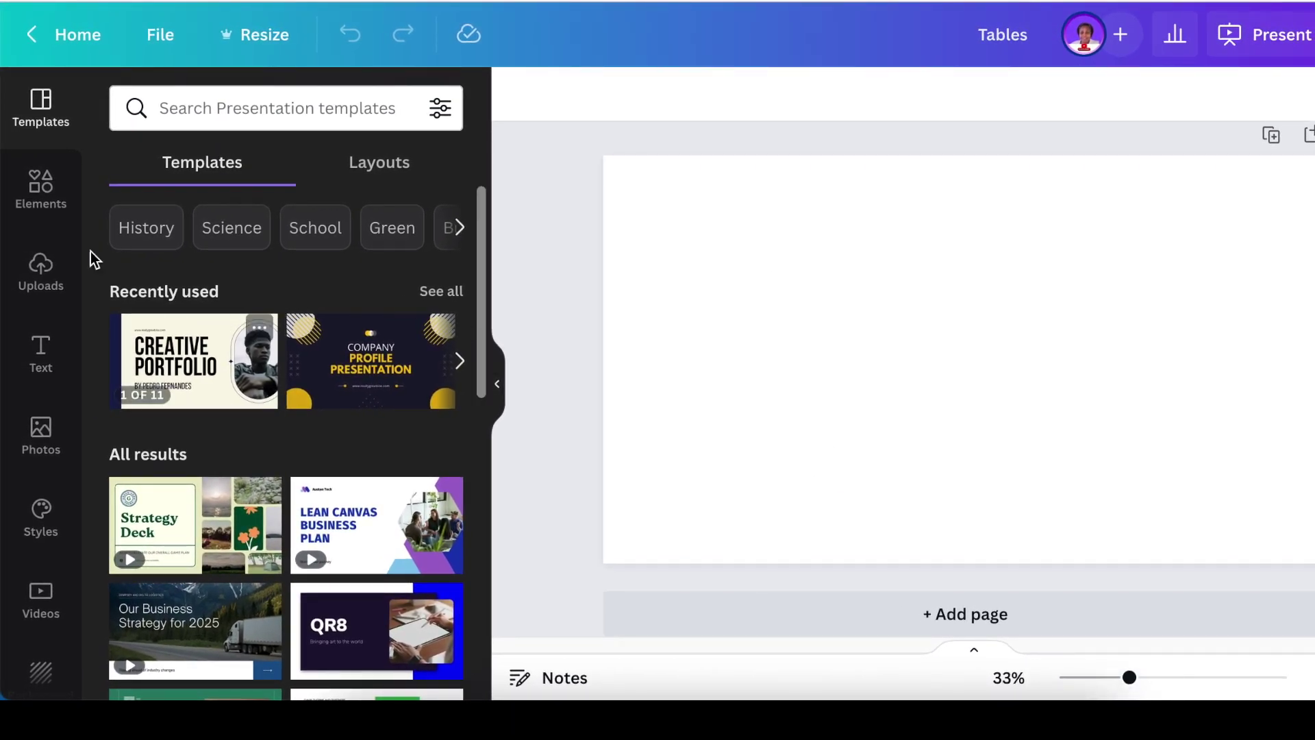
left_click(41, 195)
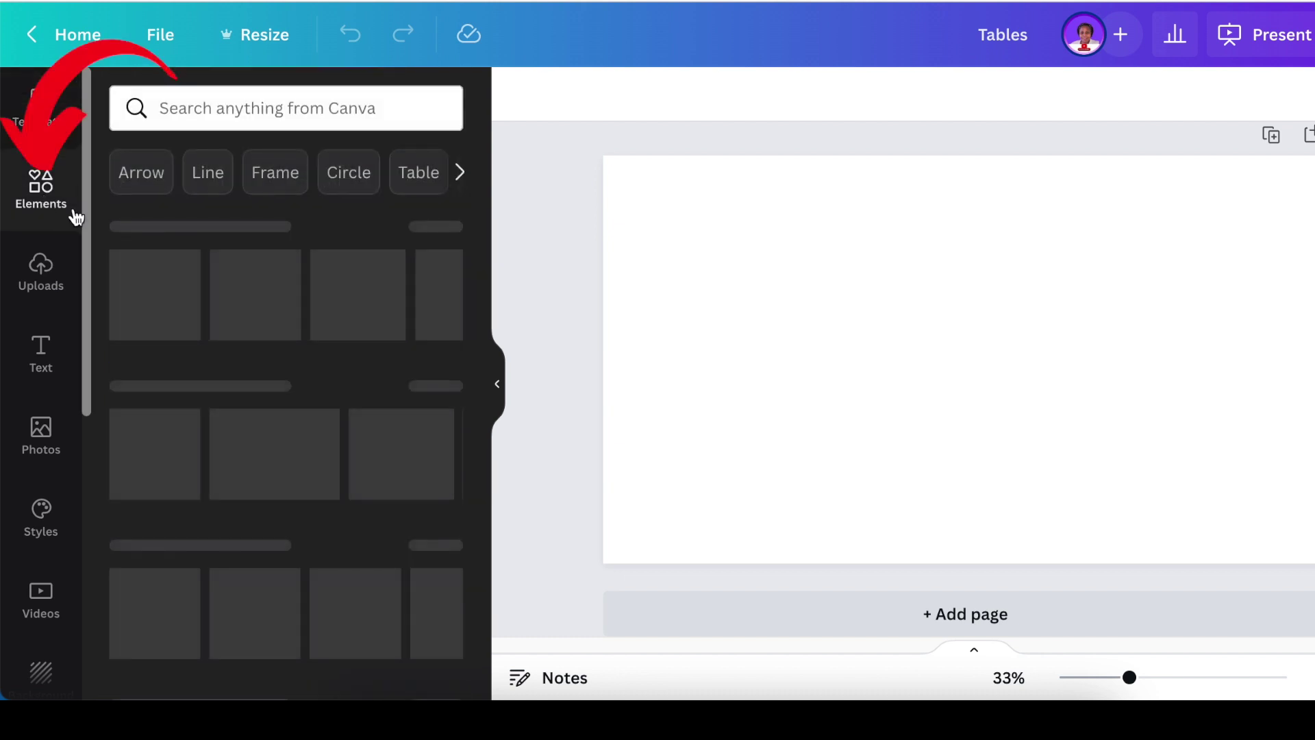
scroll(276, 344, "down", 6)
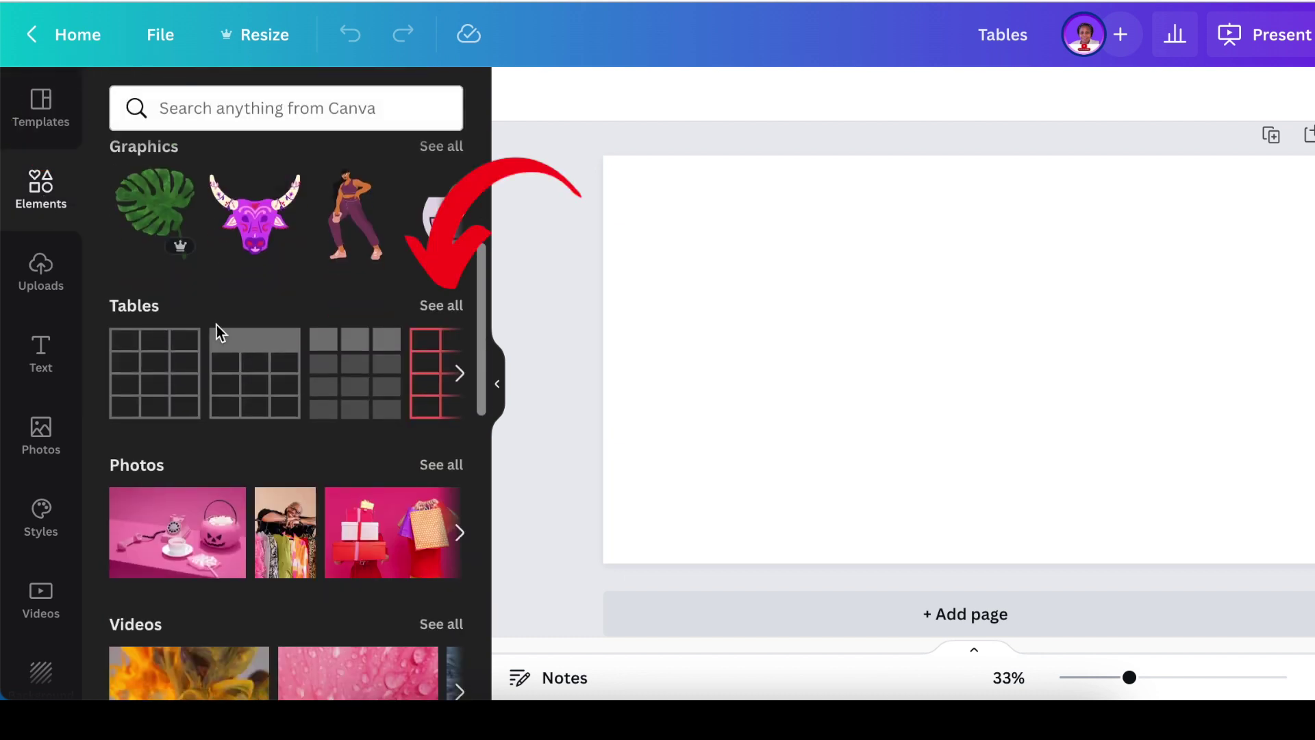
left_click(443, 306)
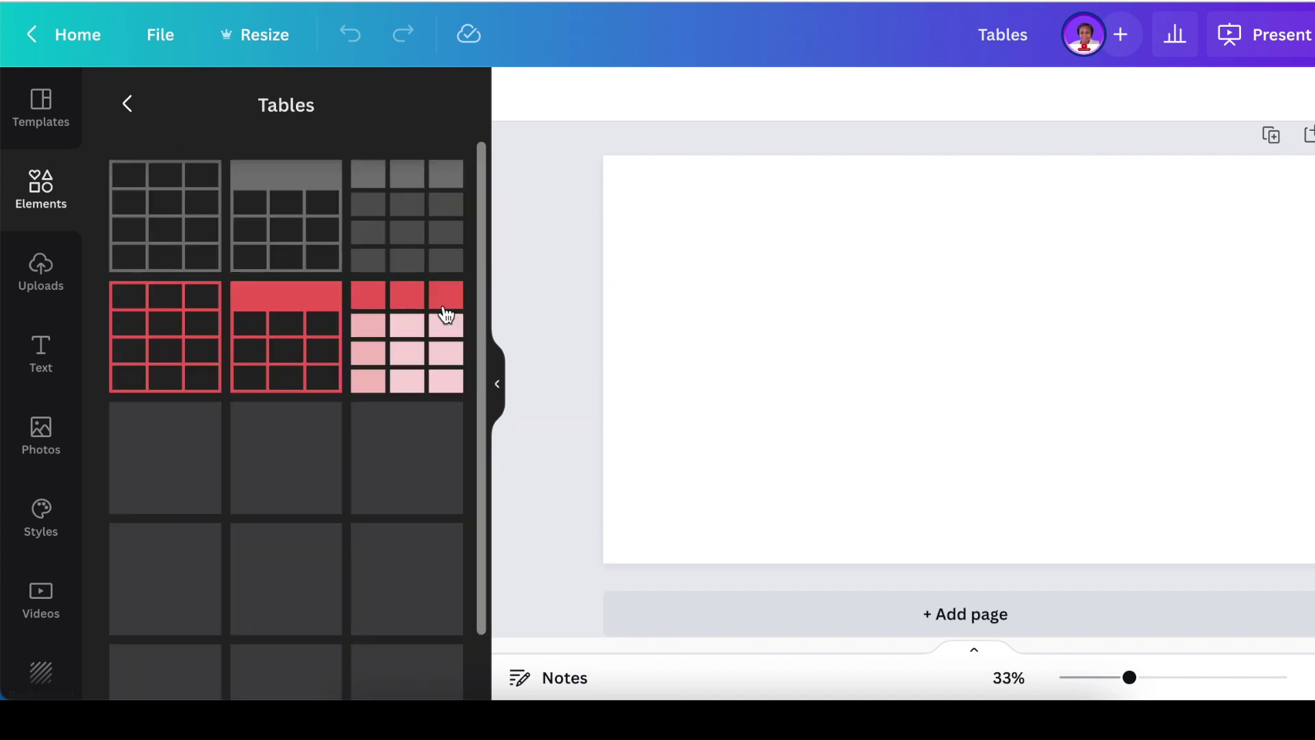
scroll(380, 601, "down", 1)
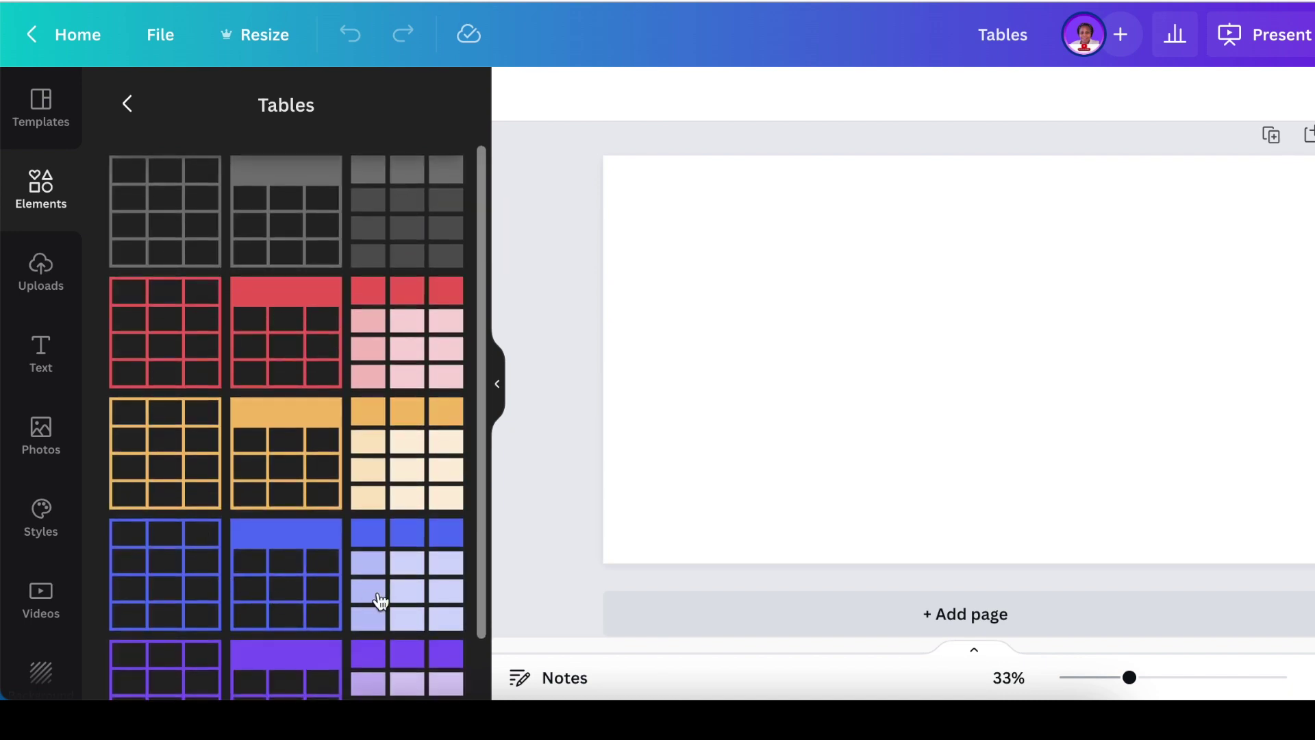
scroll(367, 418, "down", 2)
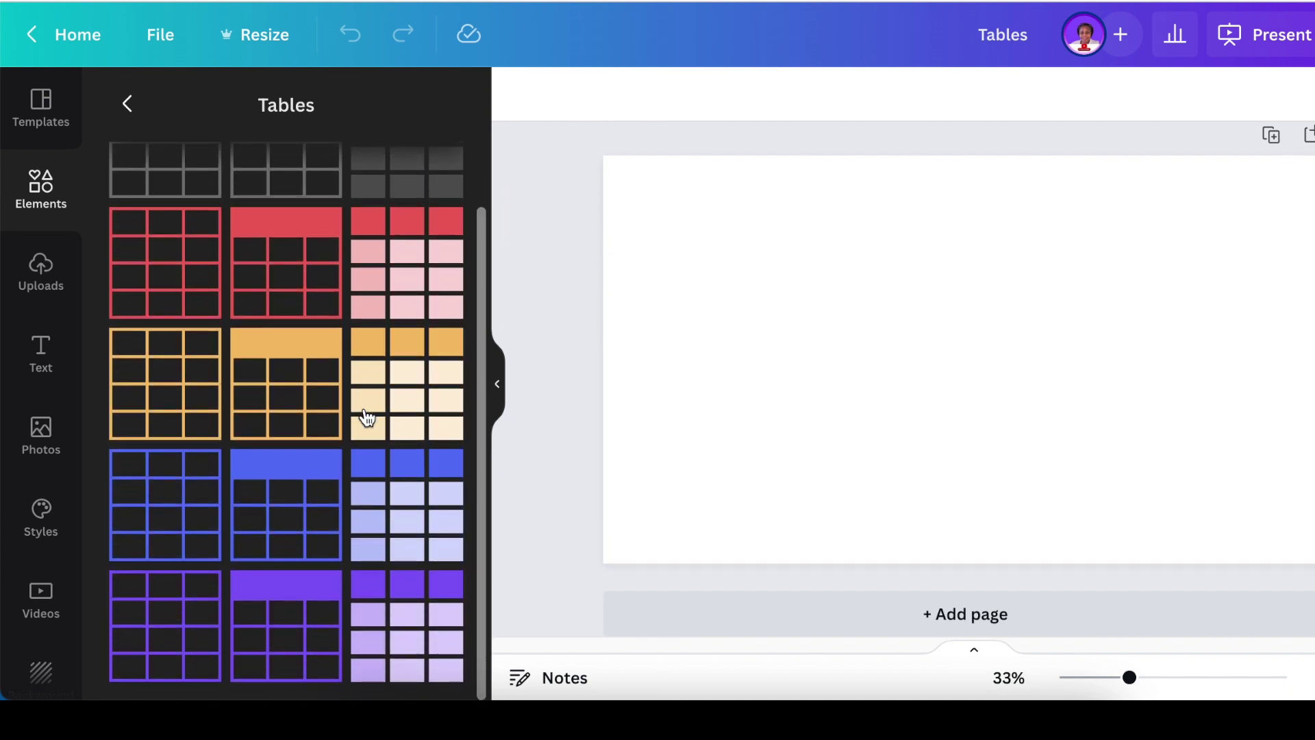
scroll(377, 283, "up", 2)
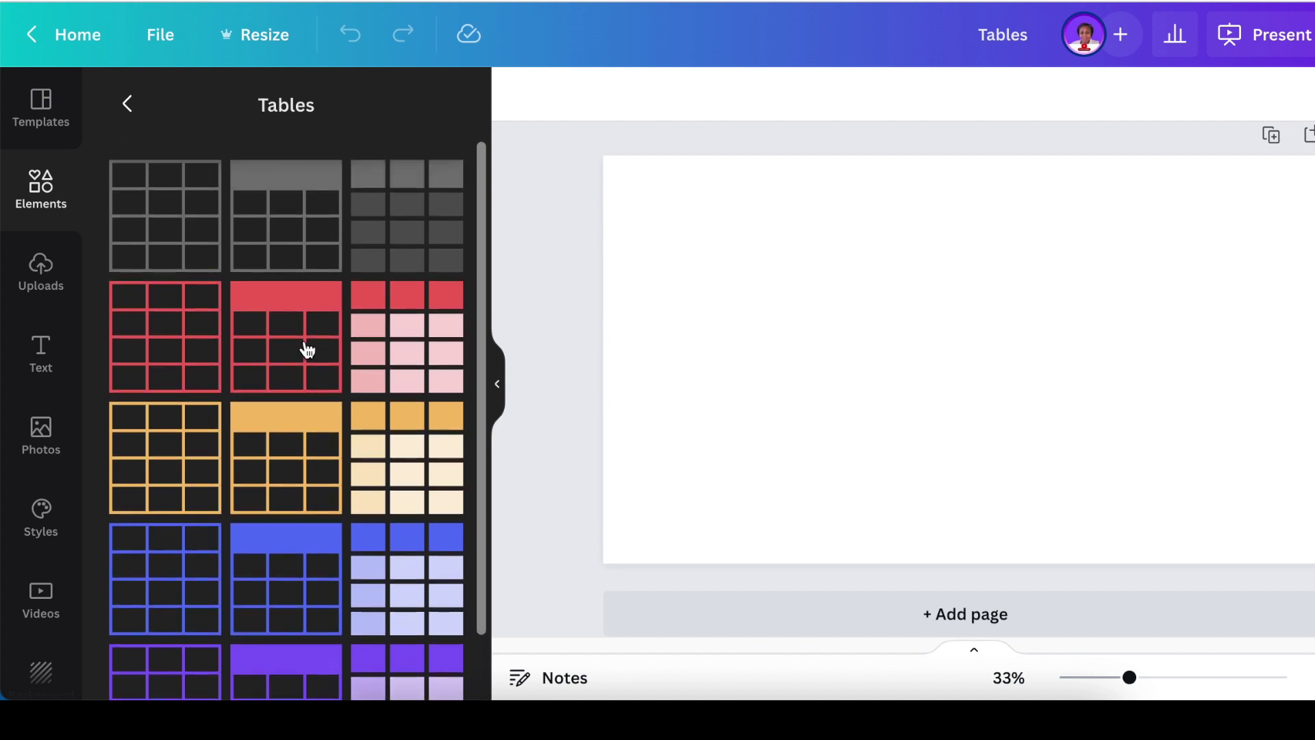
Step: Insert the pink-header three-column, four-row table and select the whole table
left_click(292, 361)
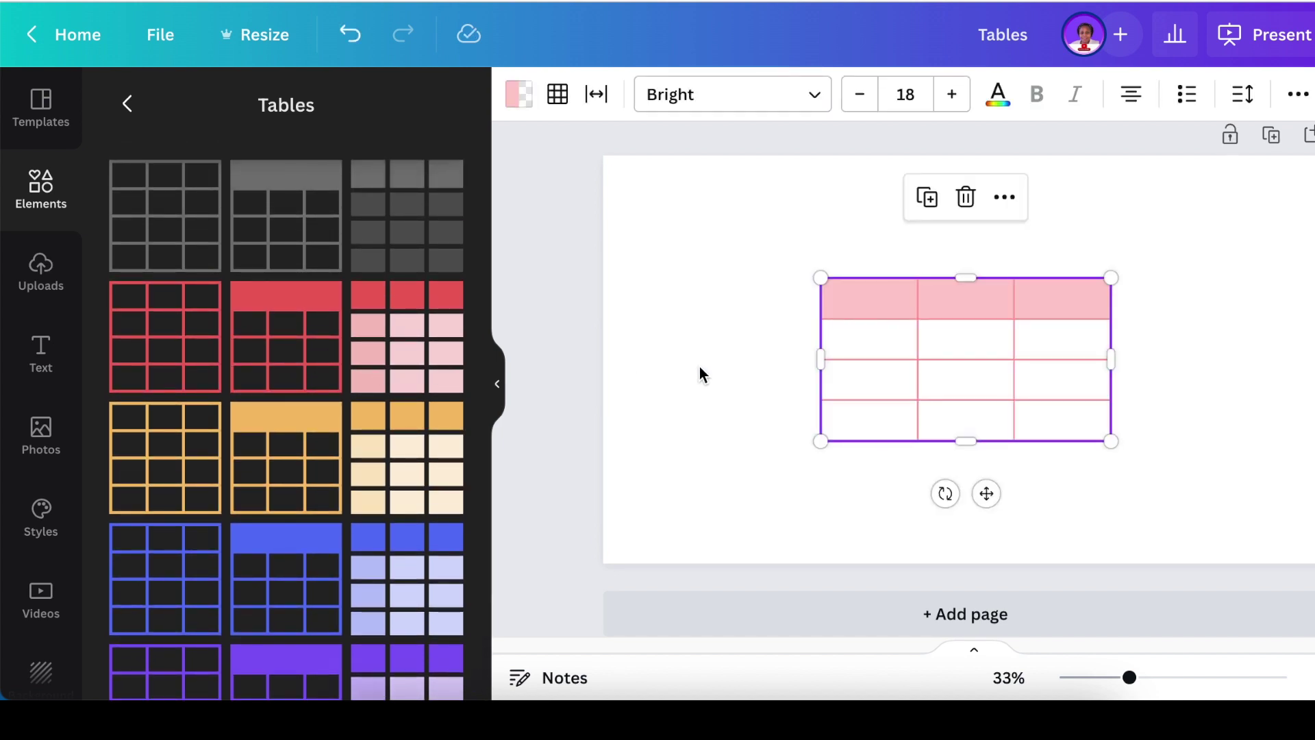
left_click(791, 496)
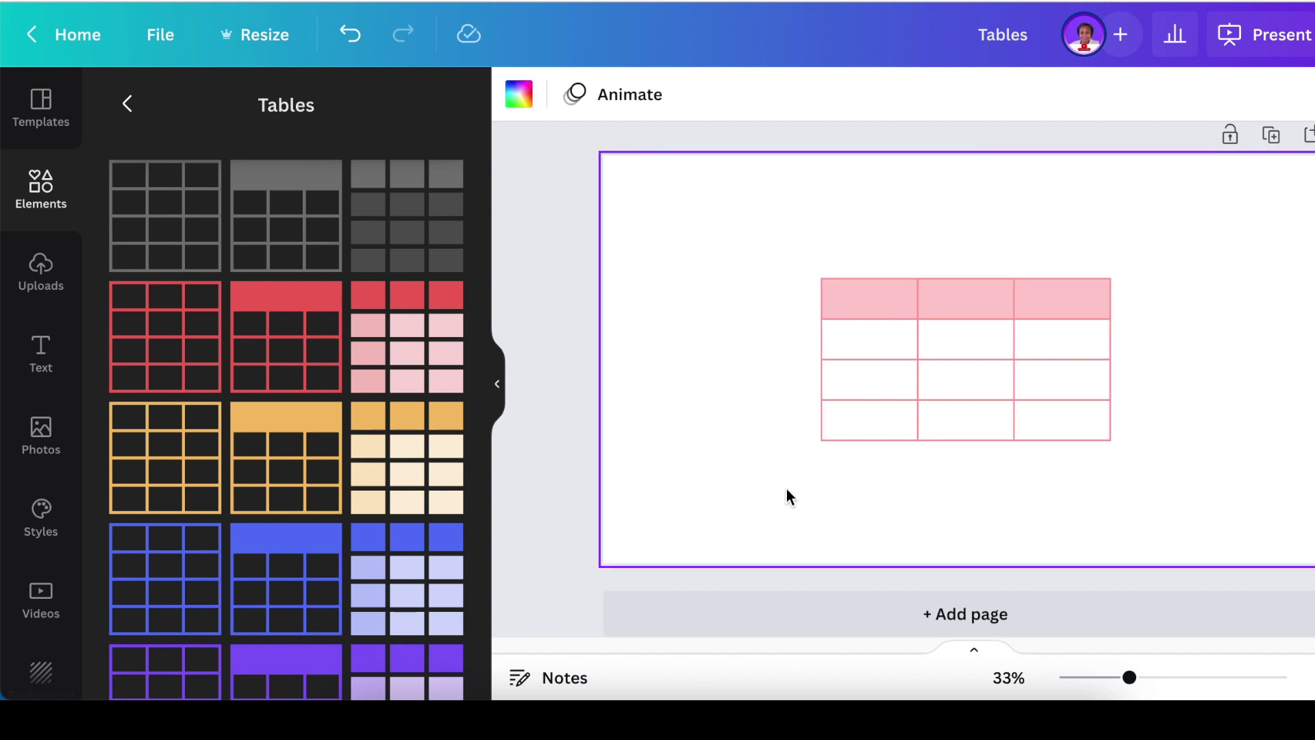
left_click(824, 440)
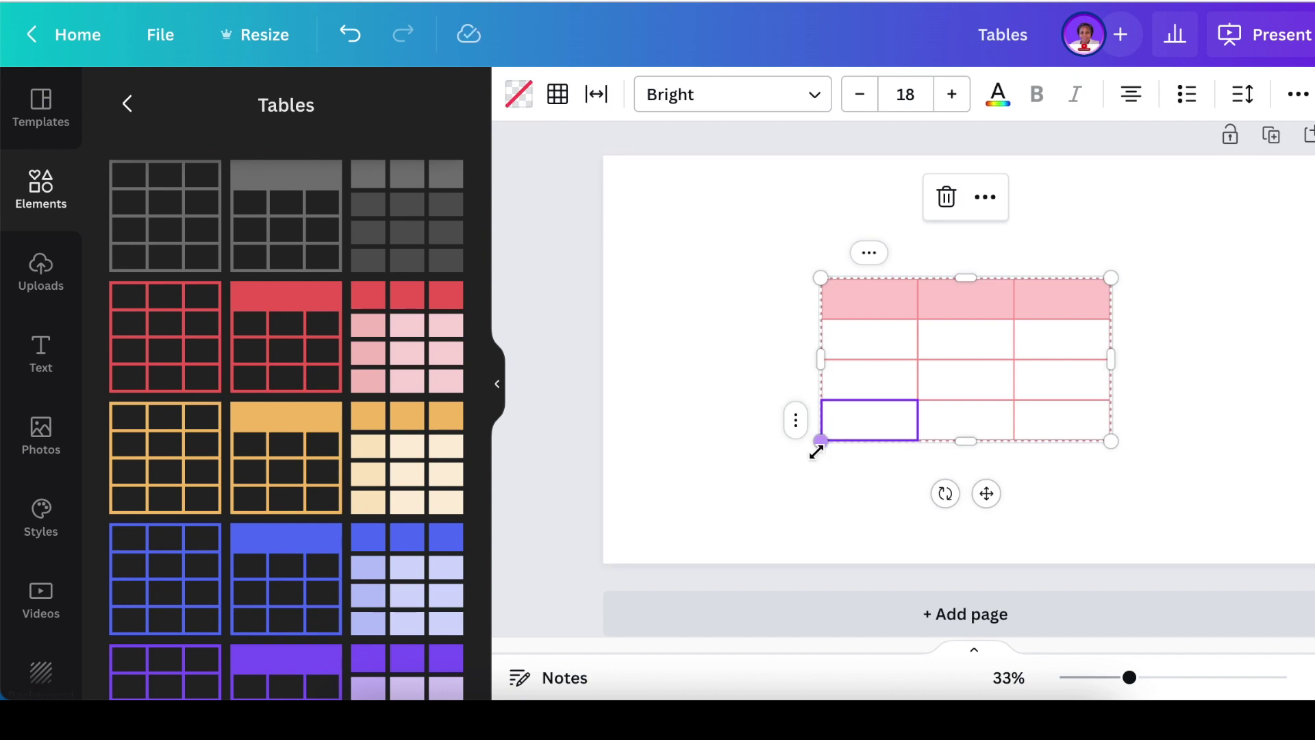
left_click(660, 349)
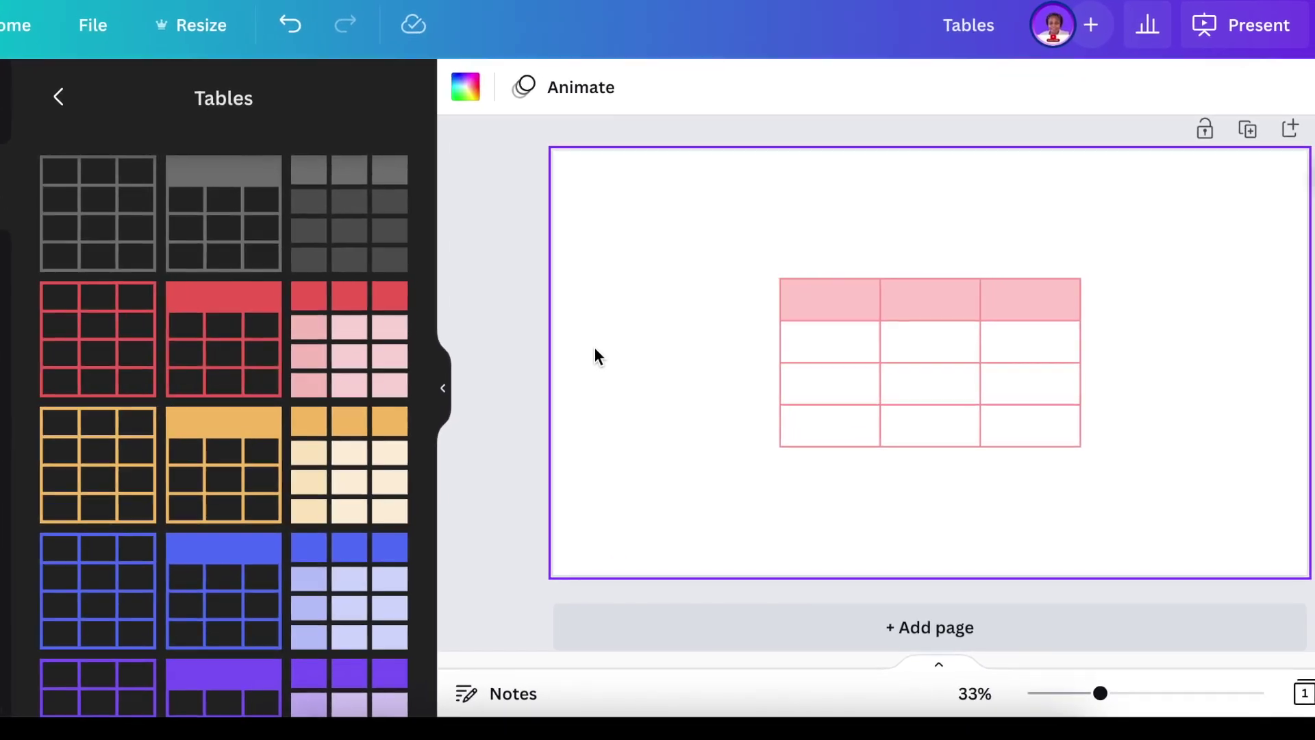
left_click(937, 330)
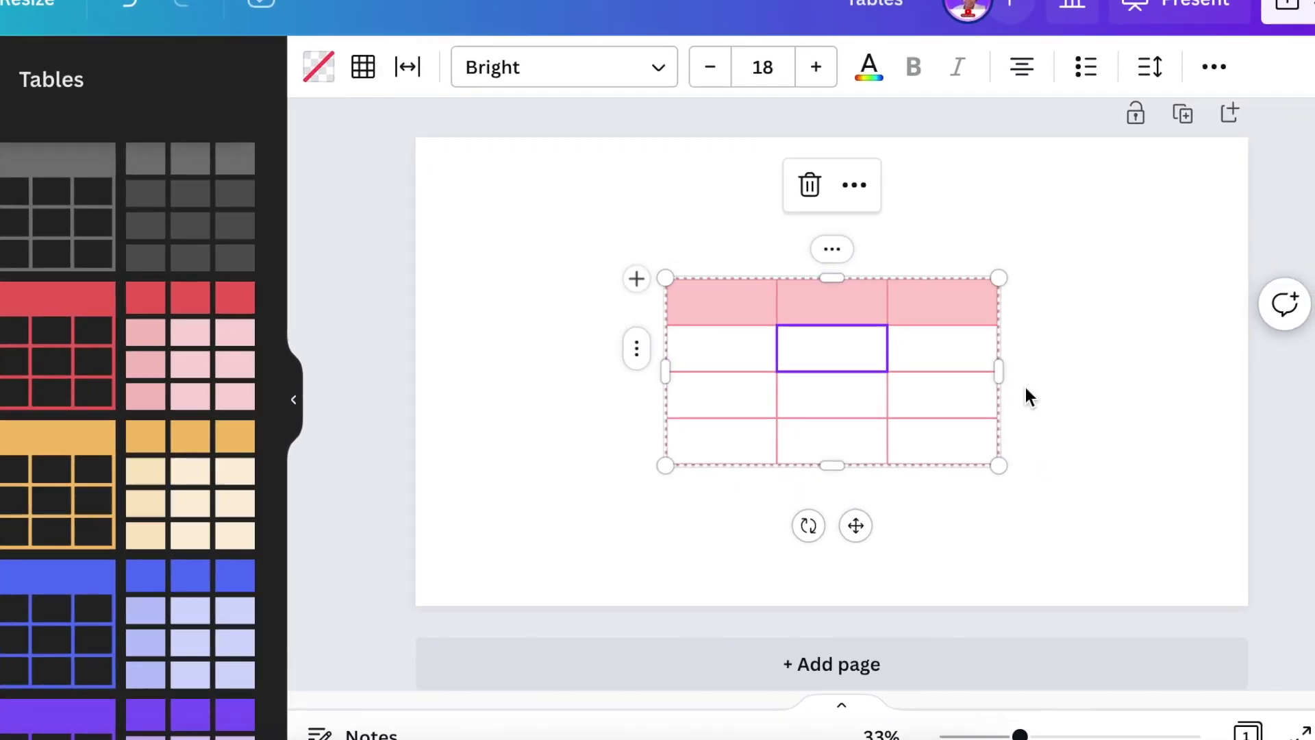
left_click(950, 489)
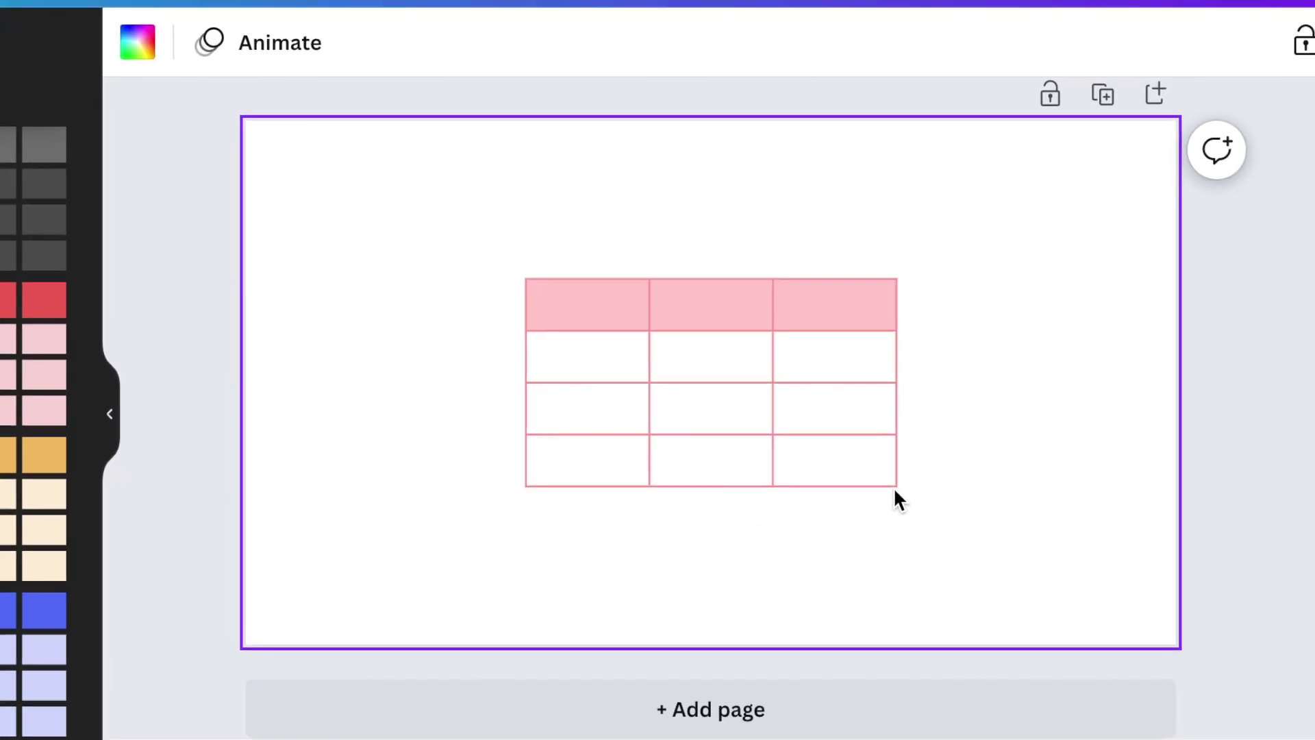
left_click(944, 470)
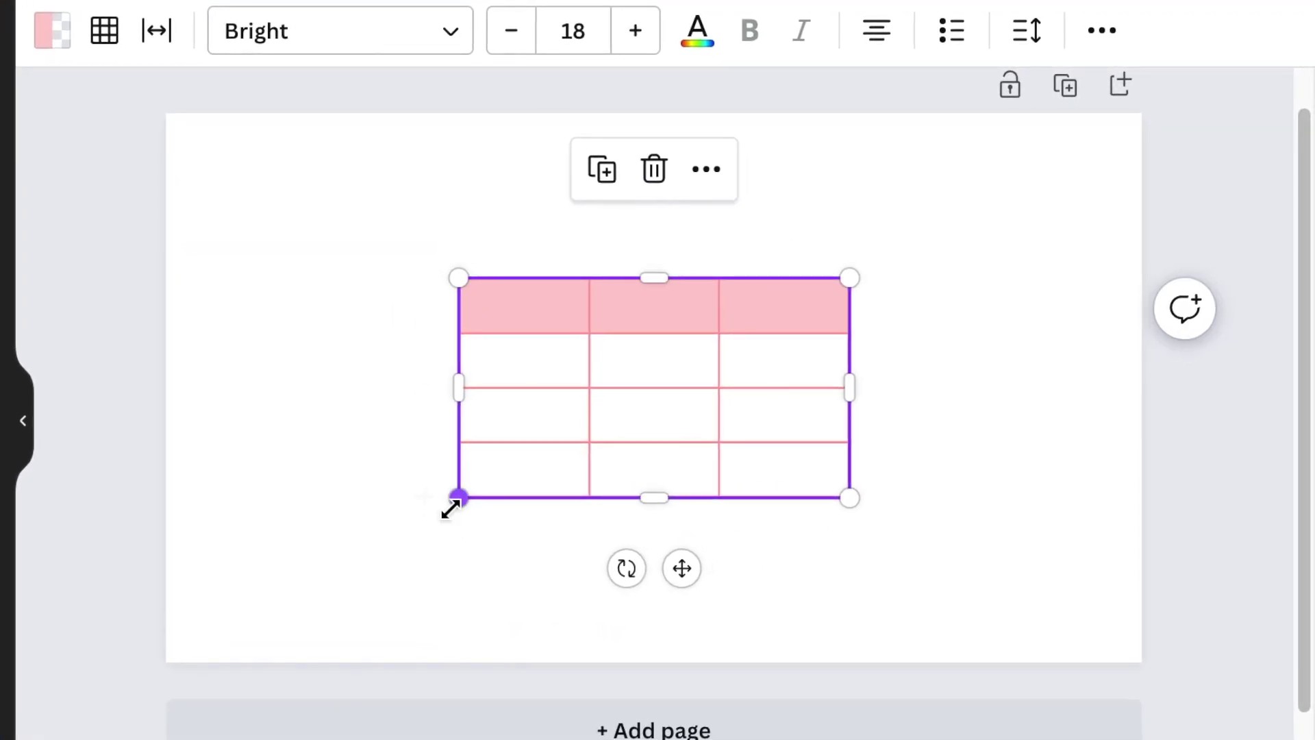
Step: Move the table toward the top-left and enlarge it to about 1,649 by 878
left_click_drag(852, 500, 1123, 627)
left_click(904, 291)
left_click_drag(875, 285, 779, 216)
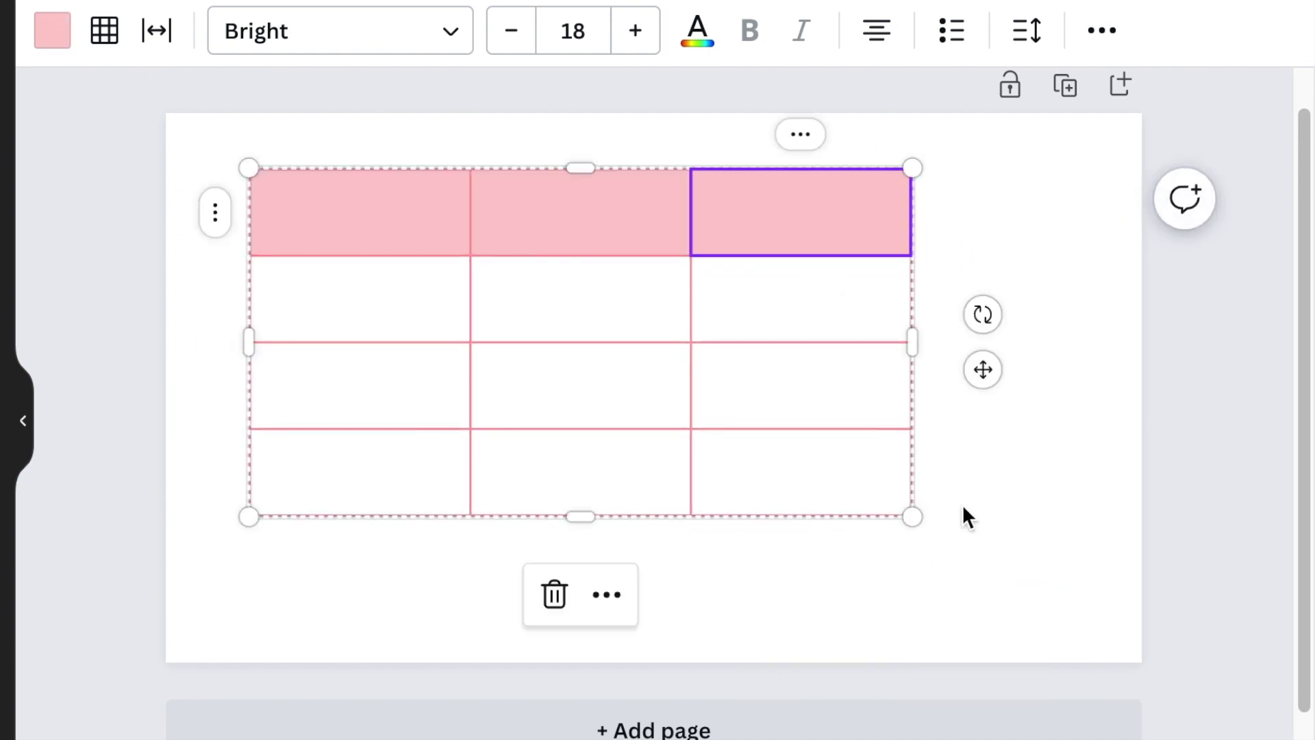
left_click_drag(913, 518, 1091, 615)
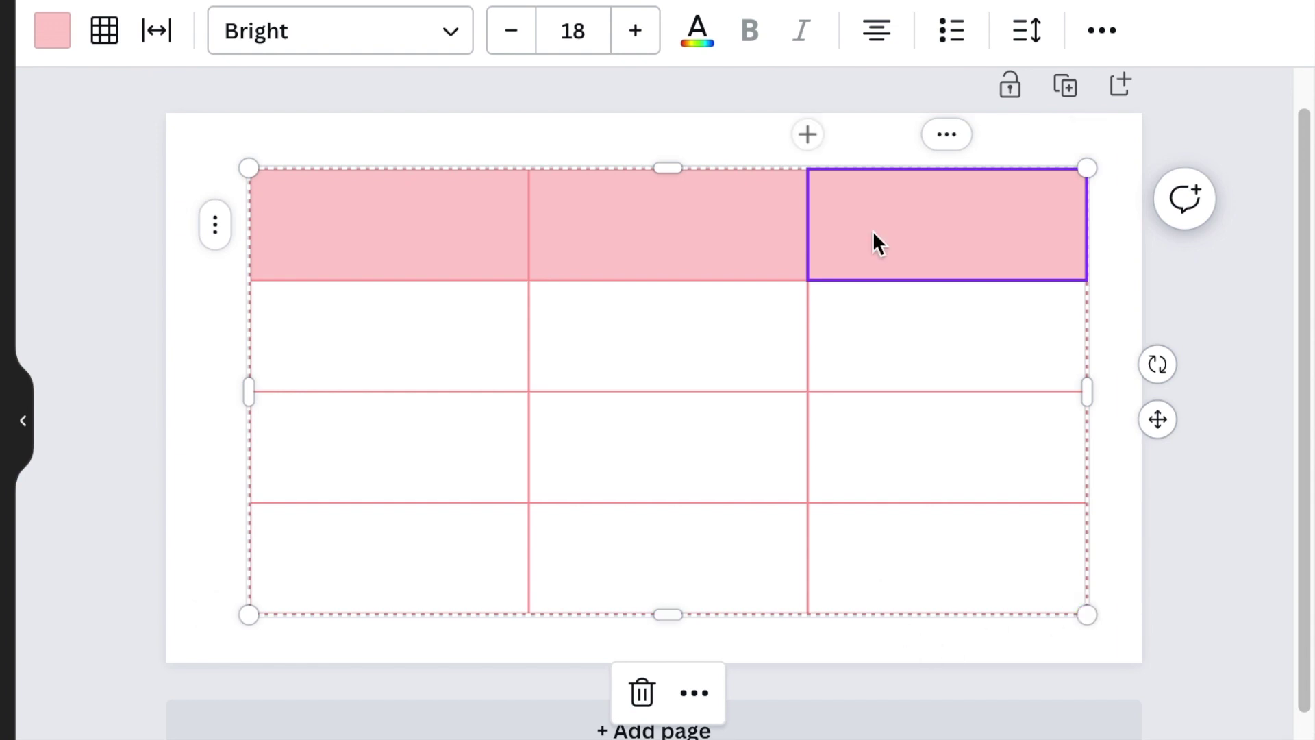
left_click(667, 218)
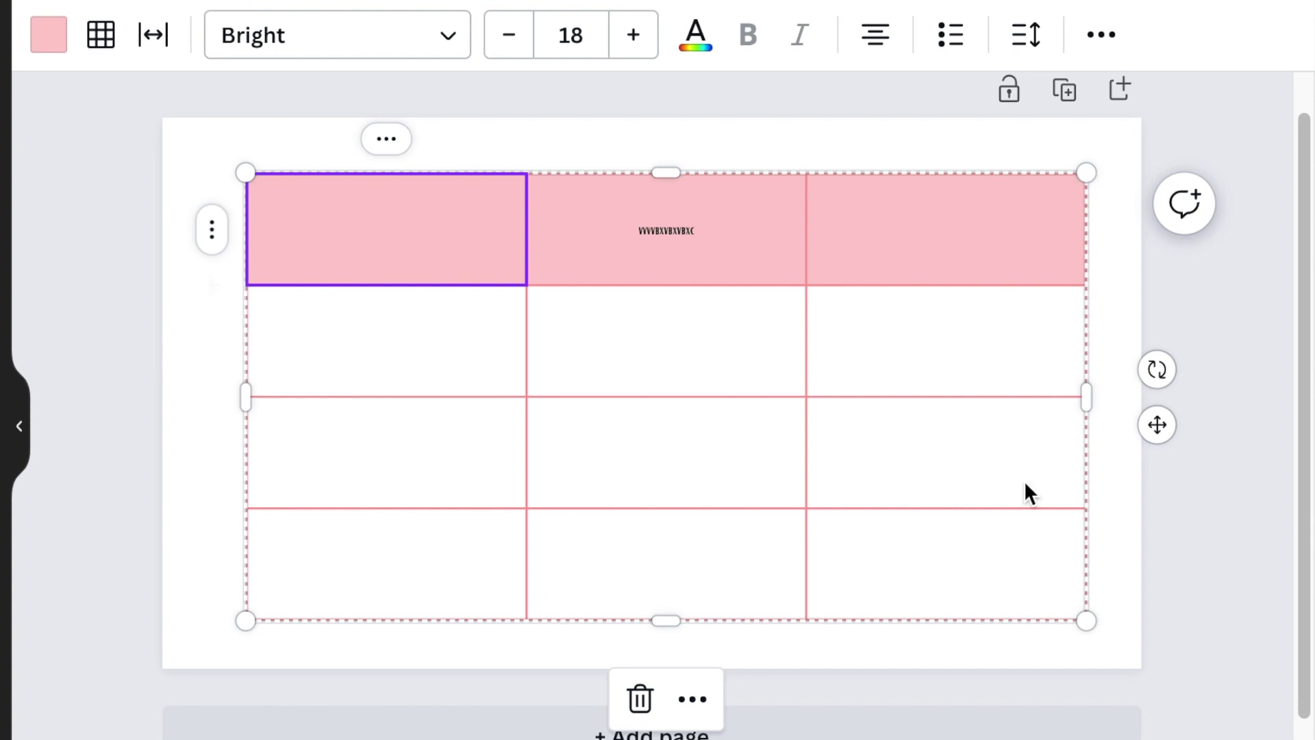
left_click(212, 238)
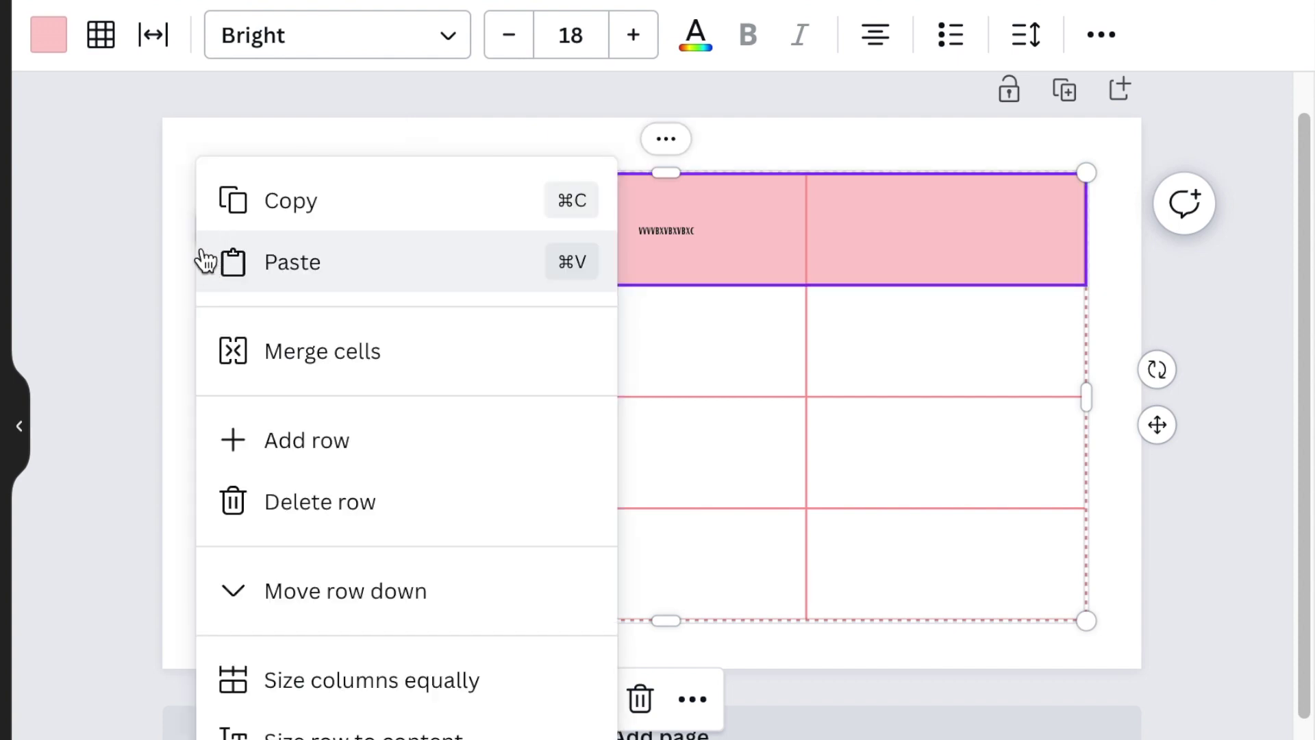
left_click(97, 248)
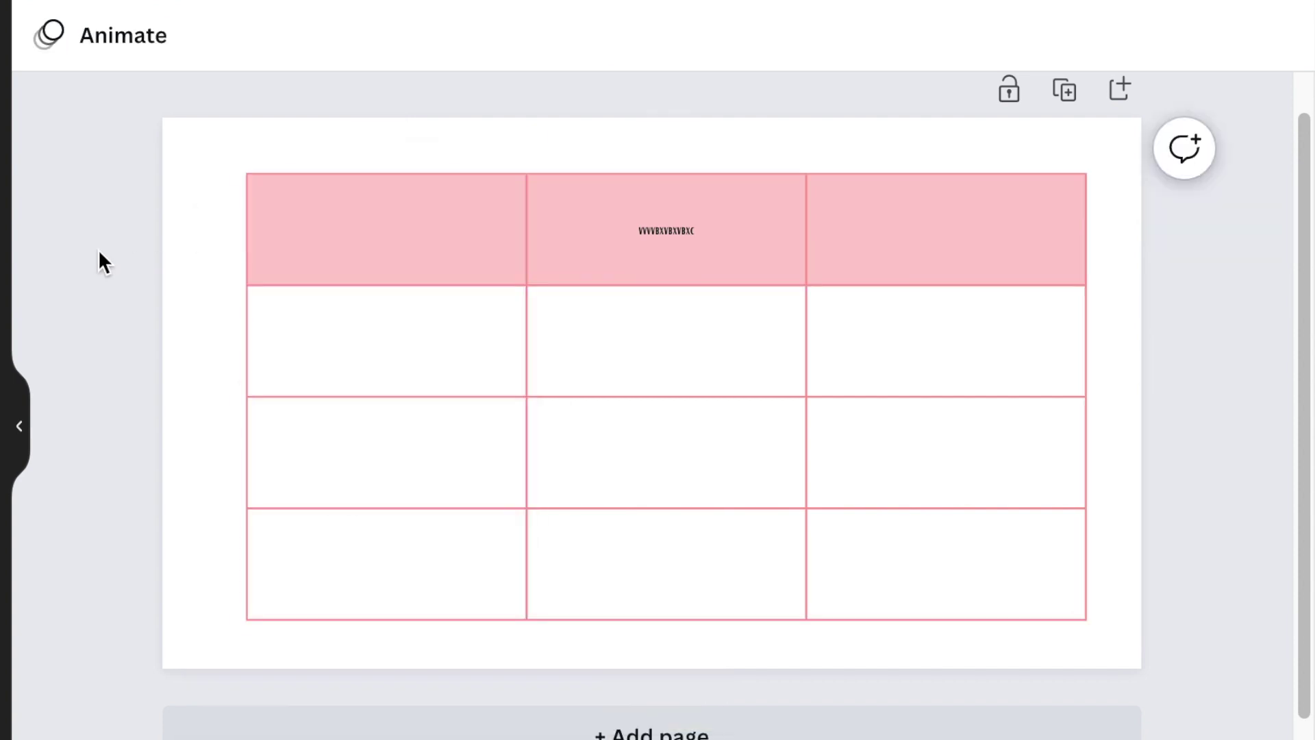
left_click(295, 259)
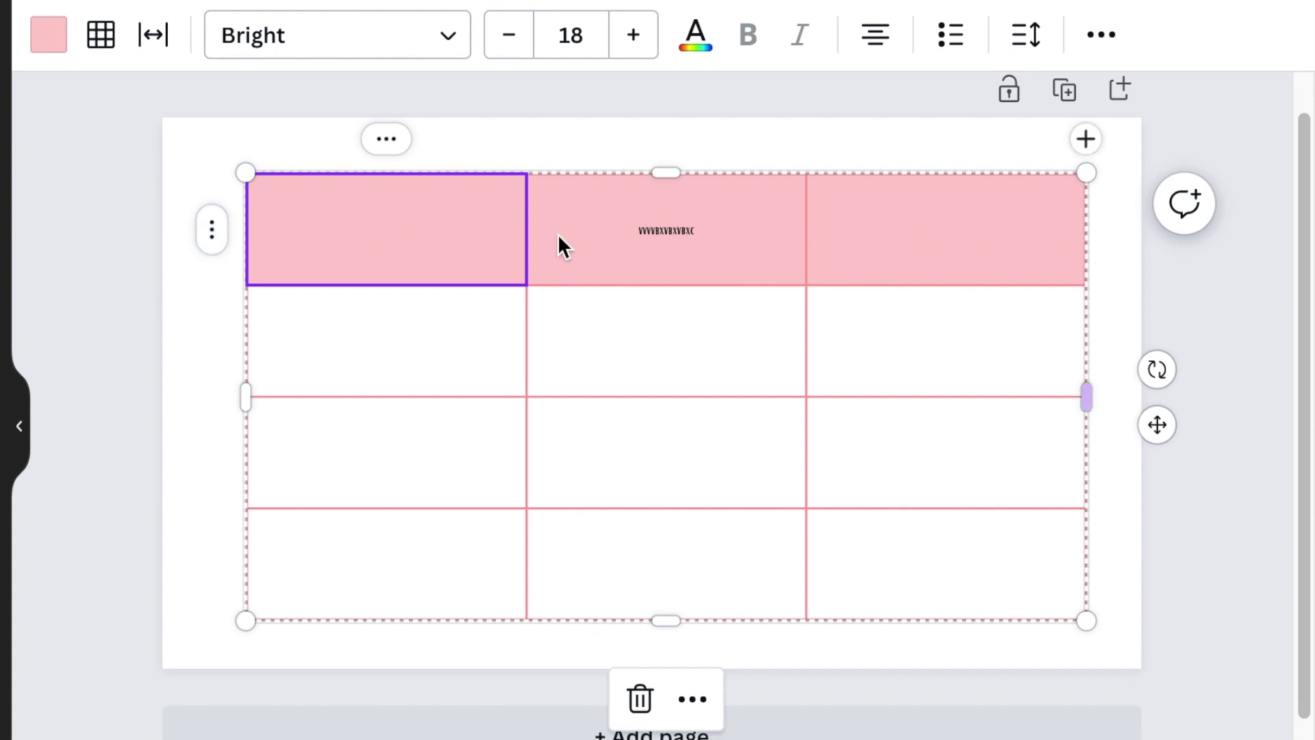
left_click(387, 141)
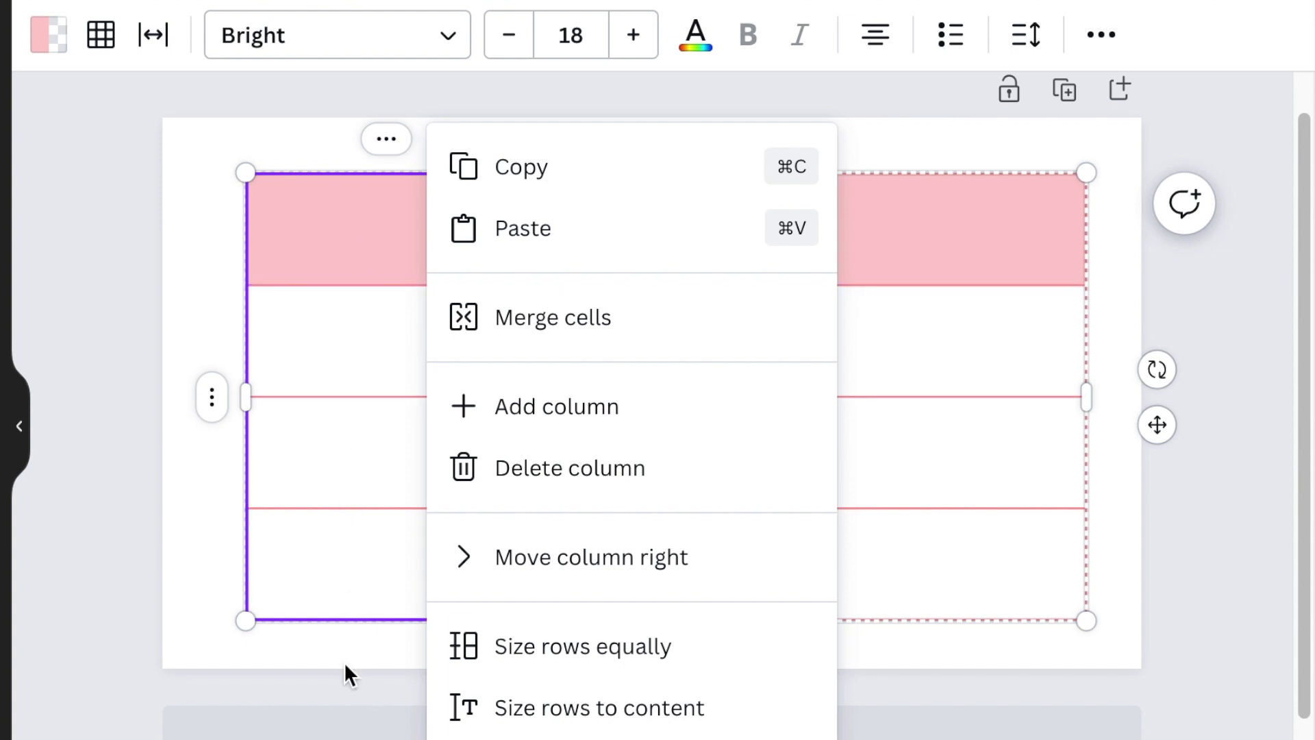
left_click(214, 397)
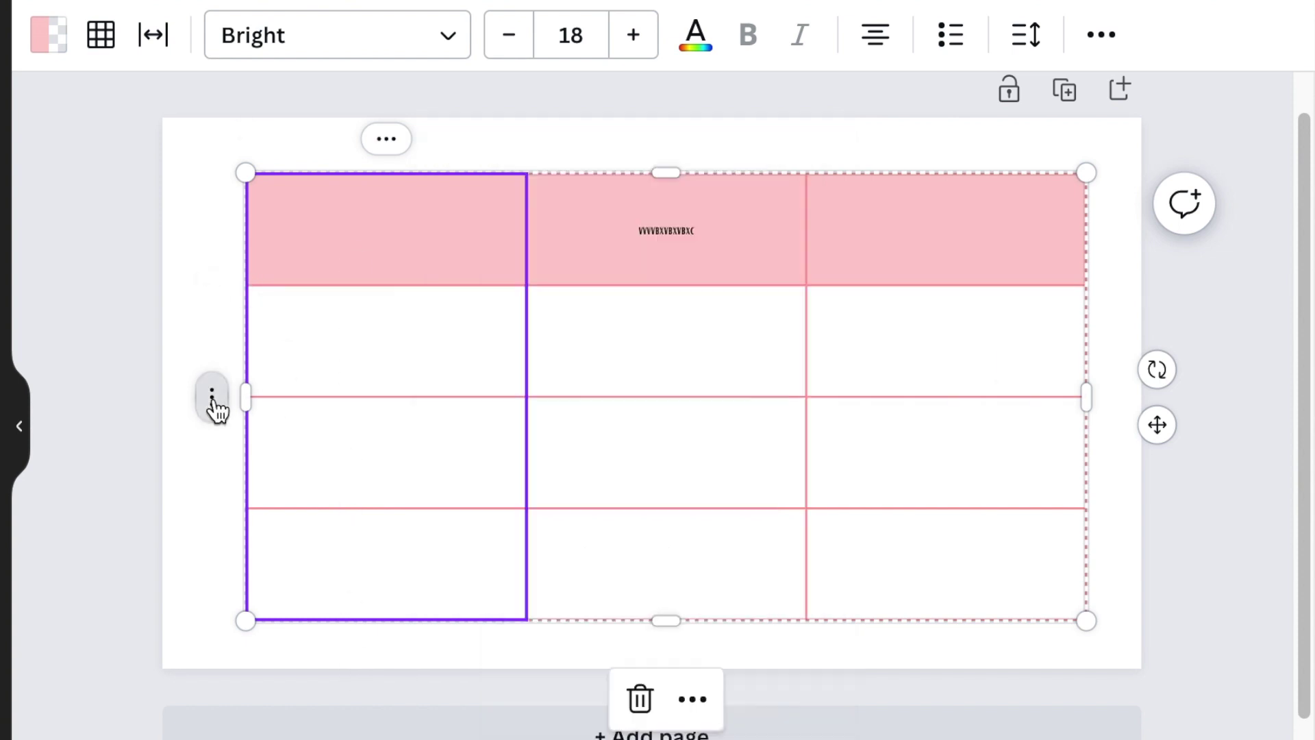
right_click(212, 411)
left_click(121, 236)
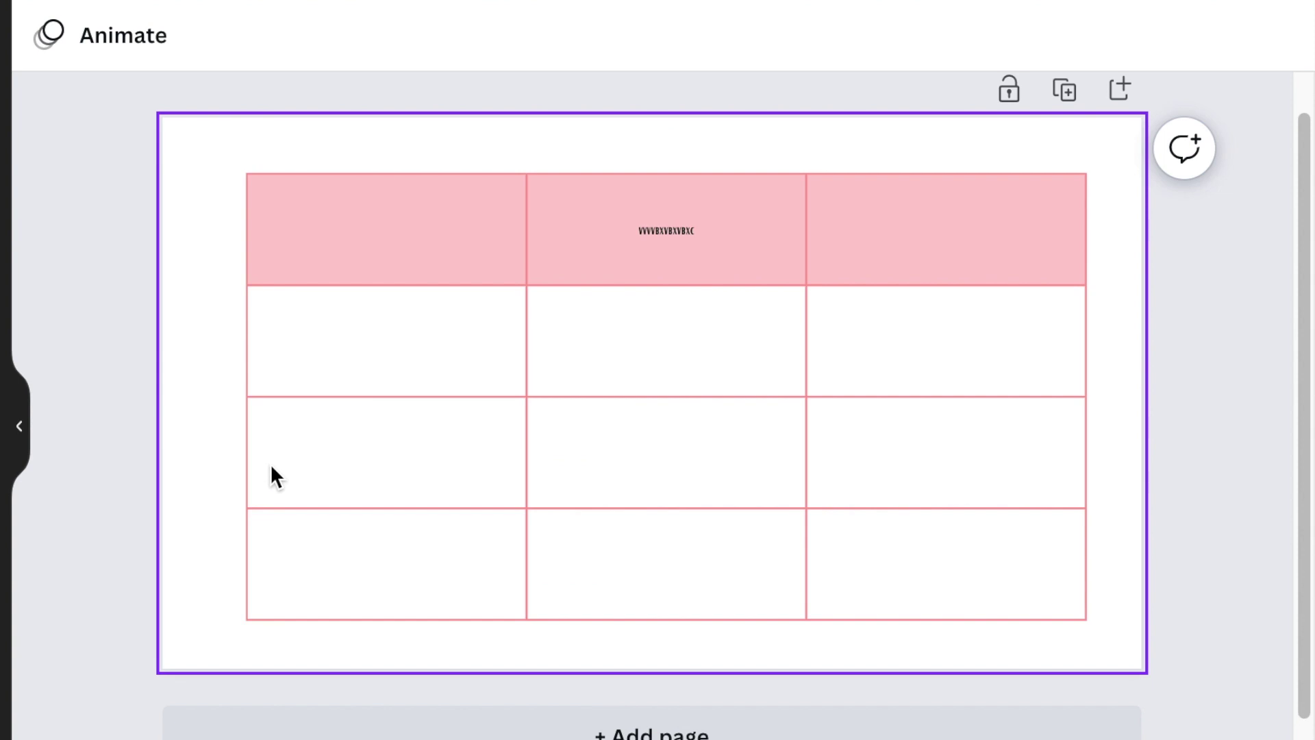
left_click(245, 458)
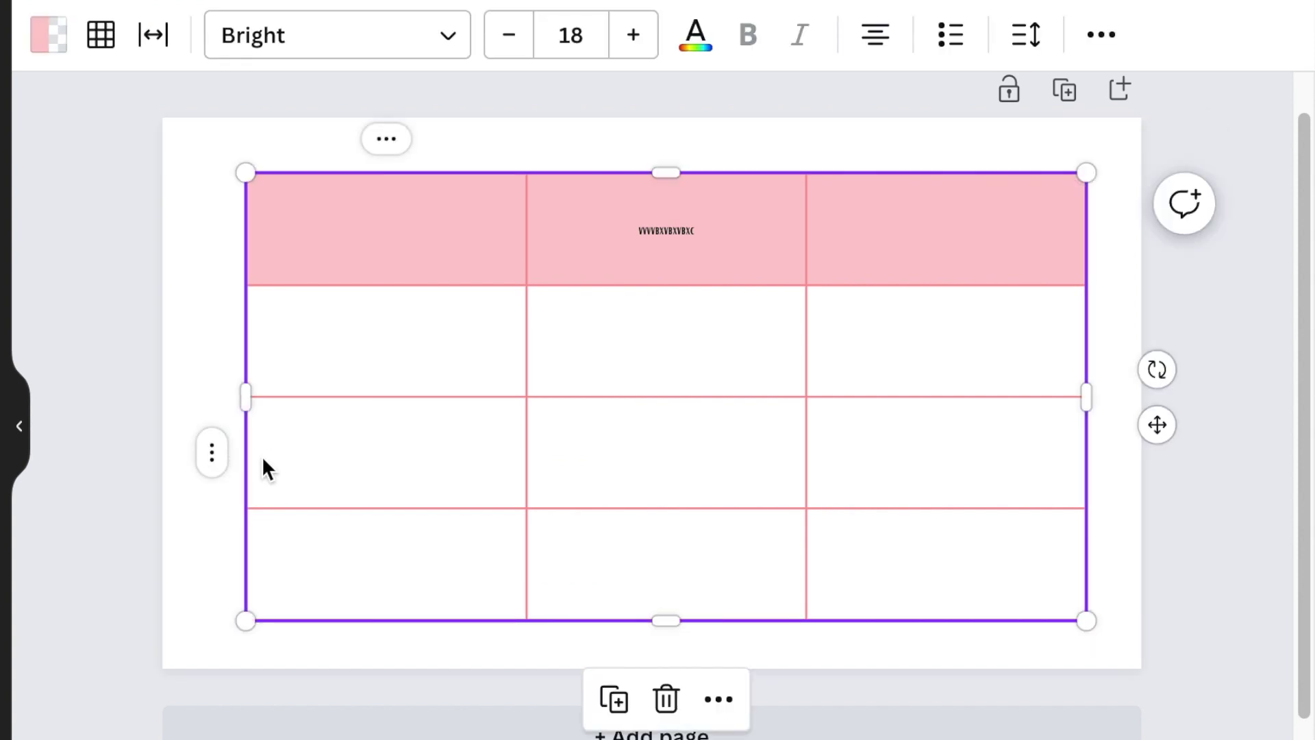
left_click(211, 459)
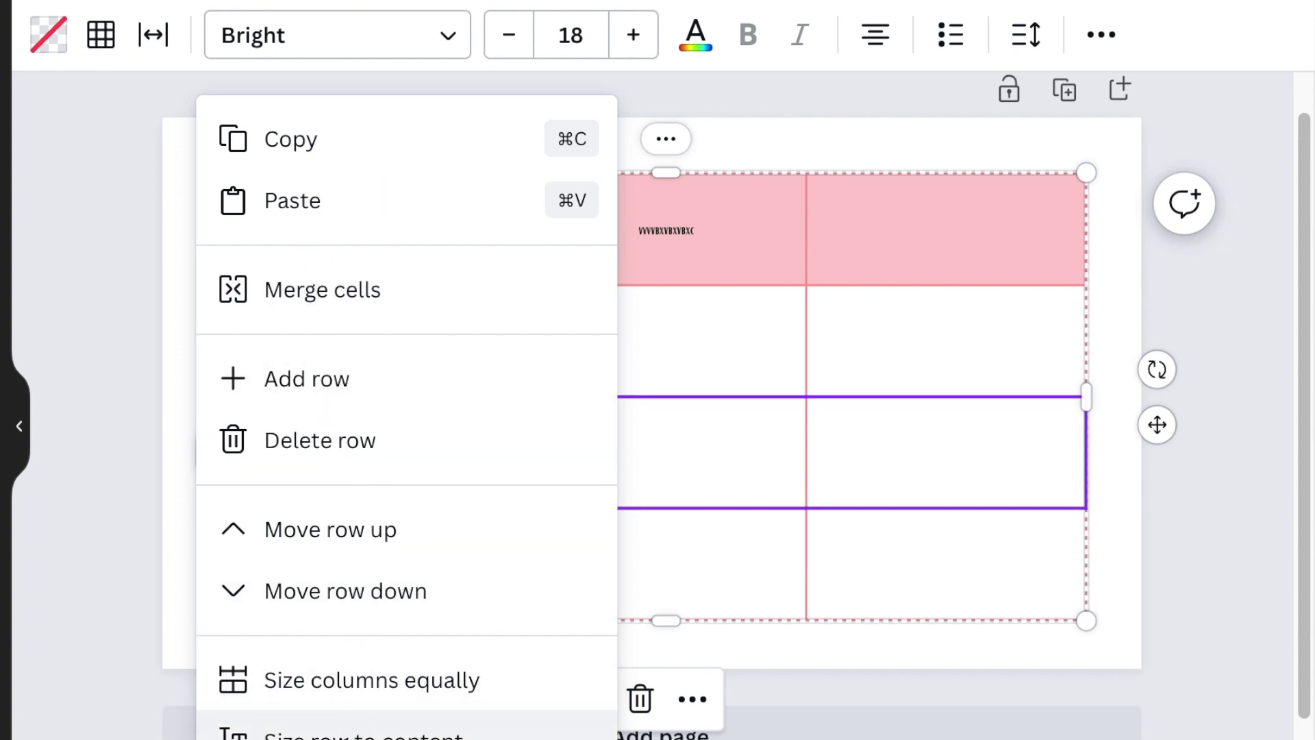
left_click(283, 381)
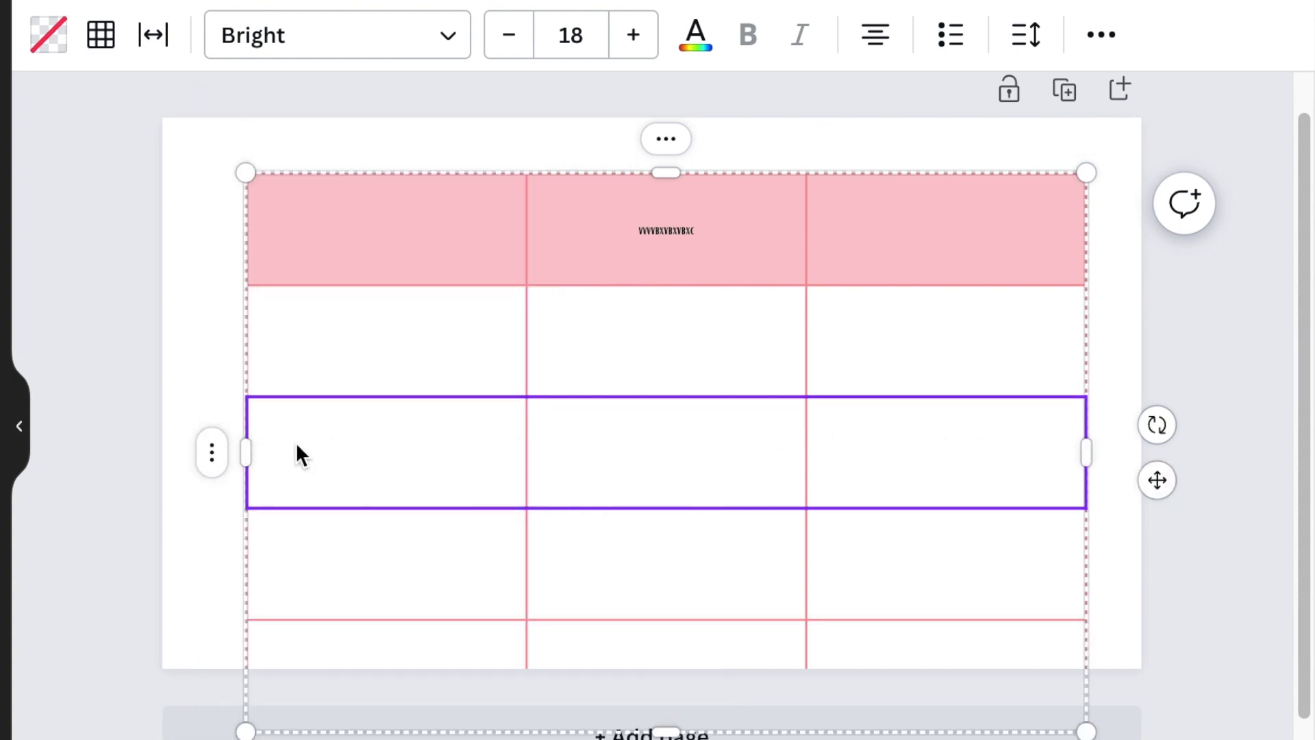
left_click(212, 452)
left_click(363, 452)
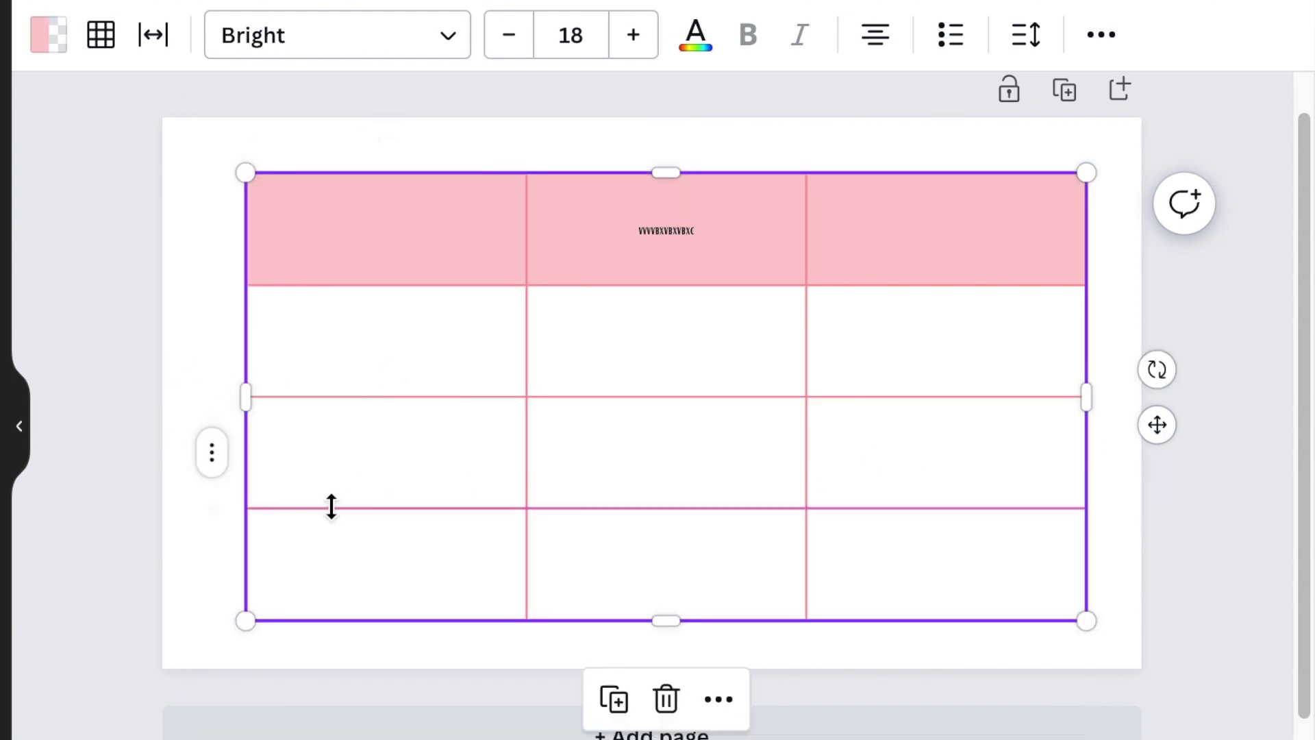
left_click(213, 457)
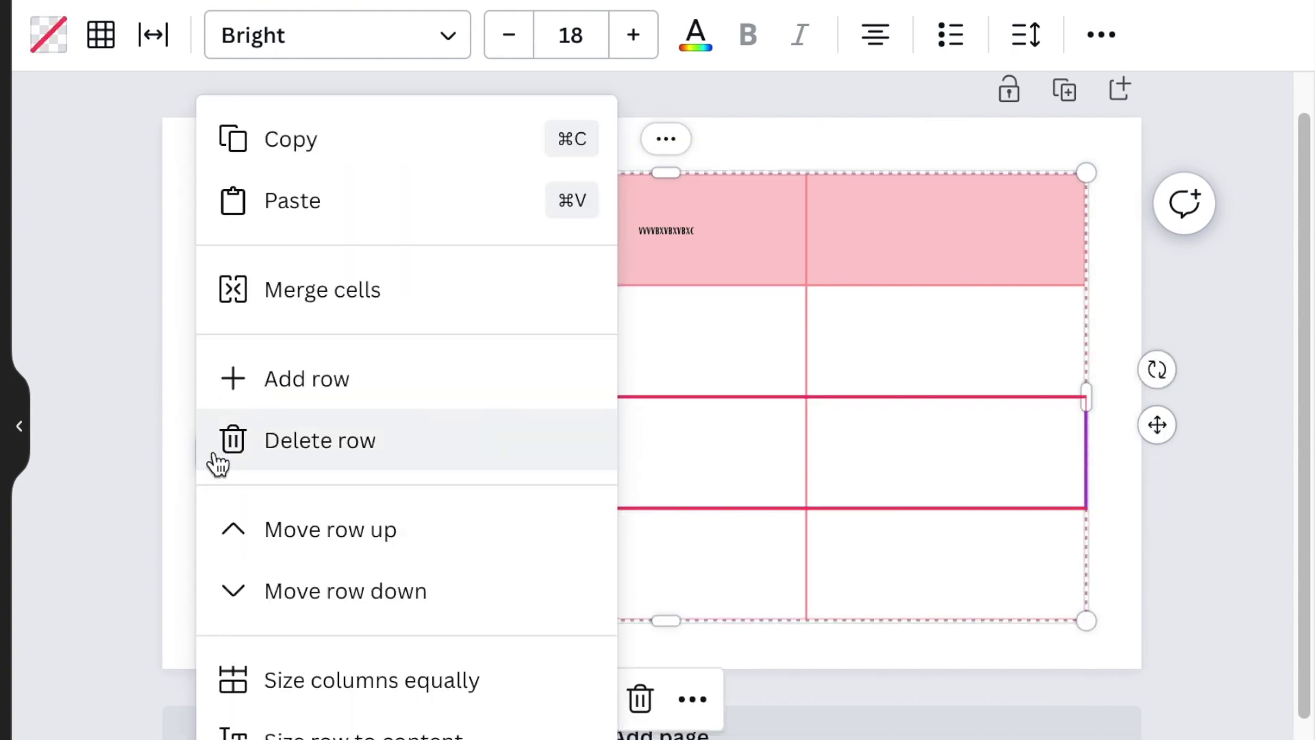
left_click(311, 148)
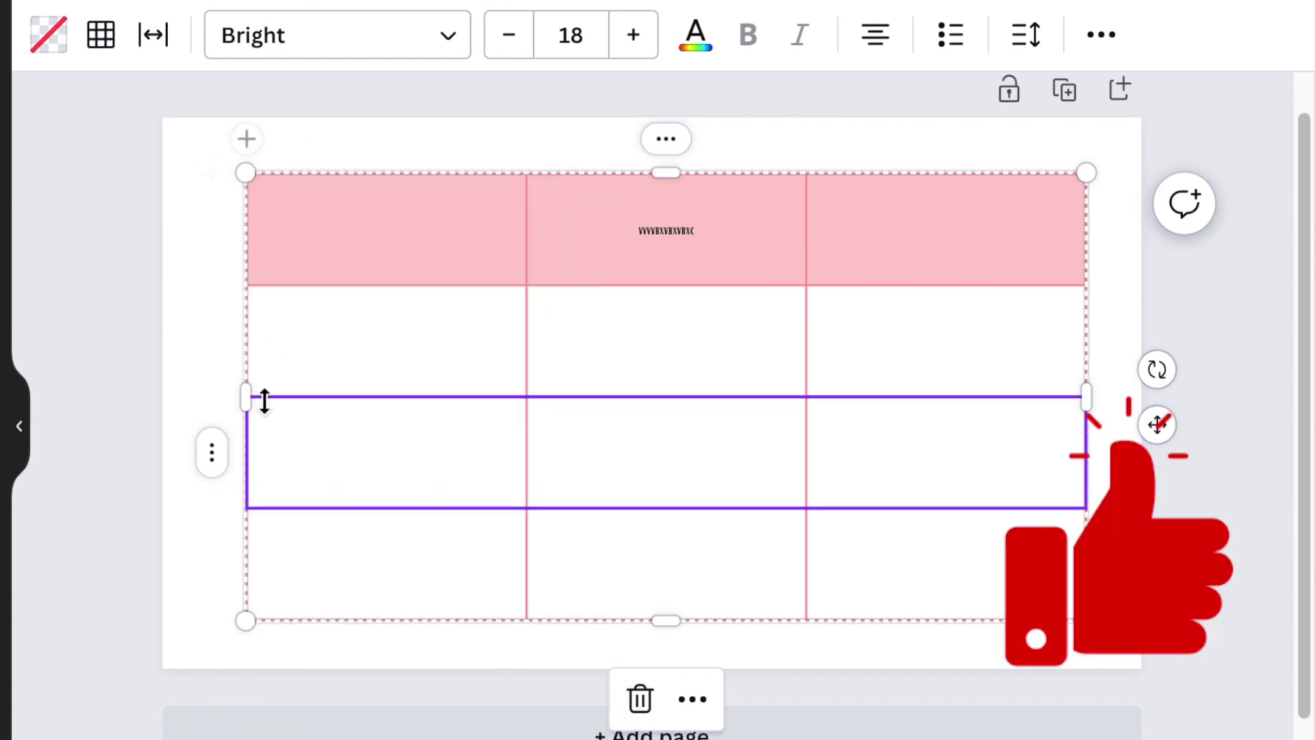
left_click(213, 454)
left_click(285, 202)
Step: Merge the table's third row into a single cell spanning all three columns
left_click(213, 455)
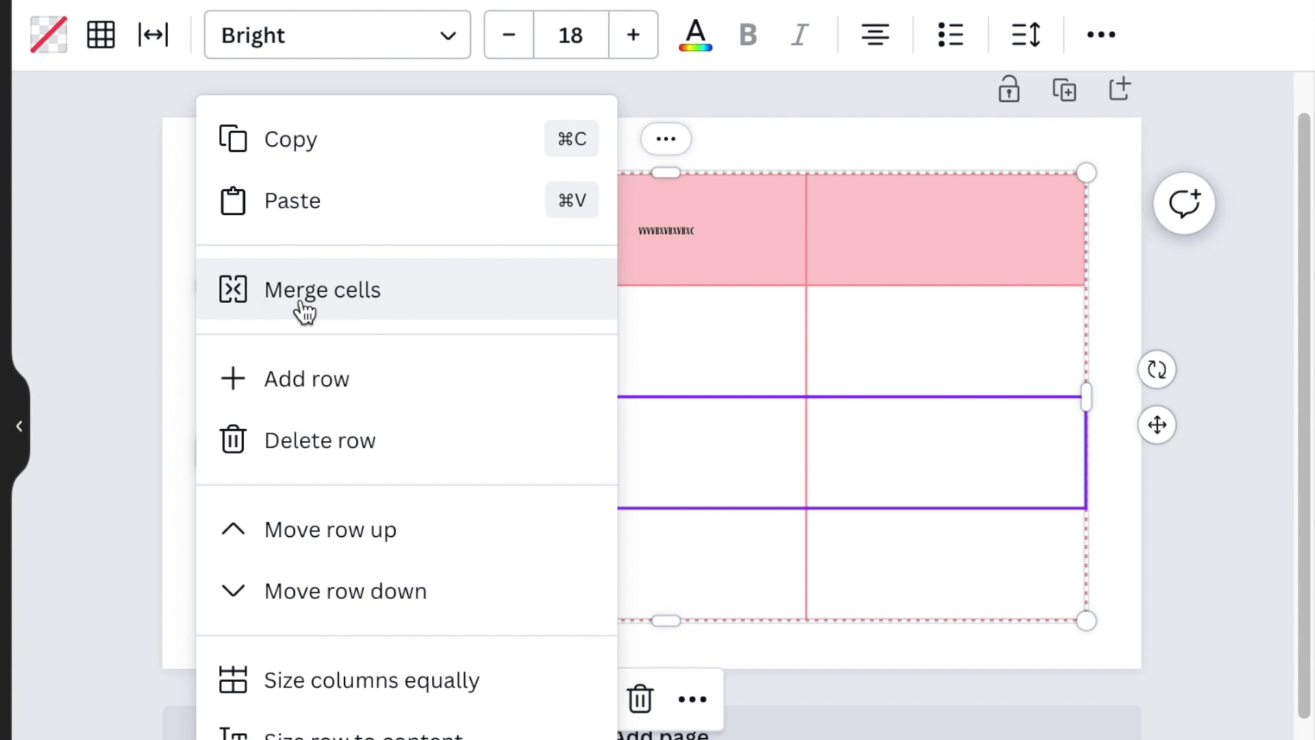
left_click(322, 305)
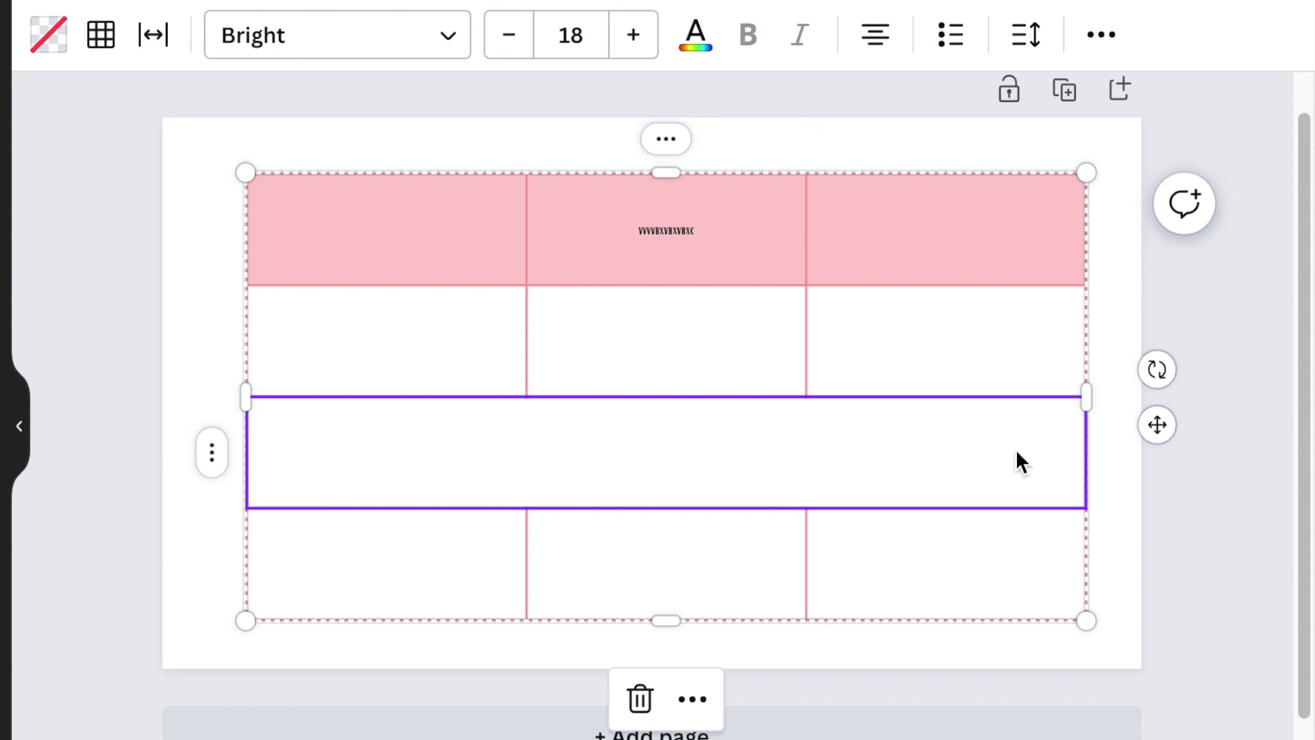
left_click(905, 580)
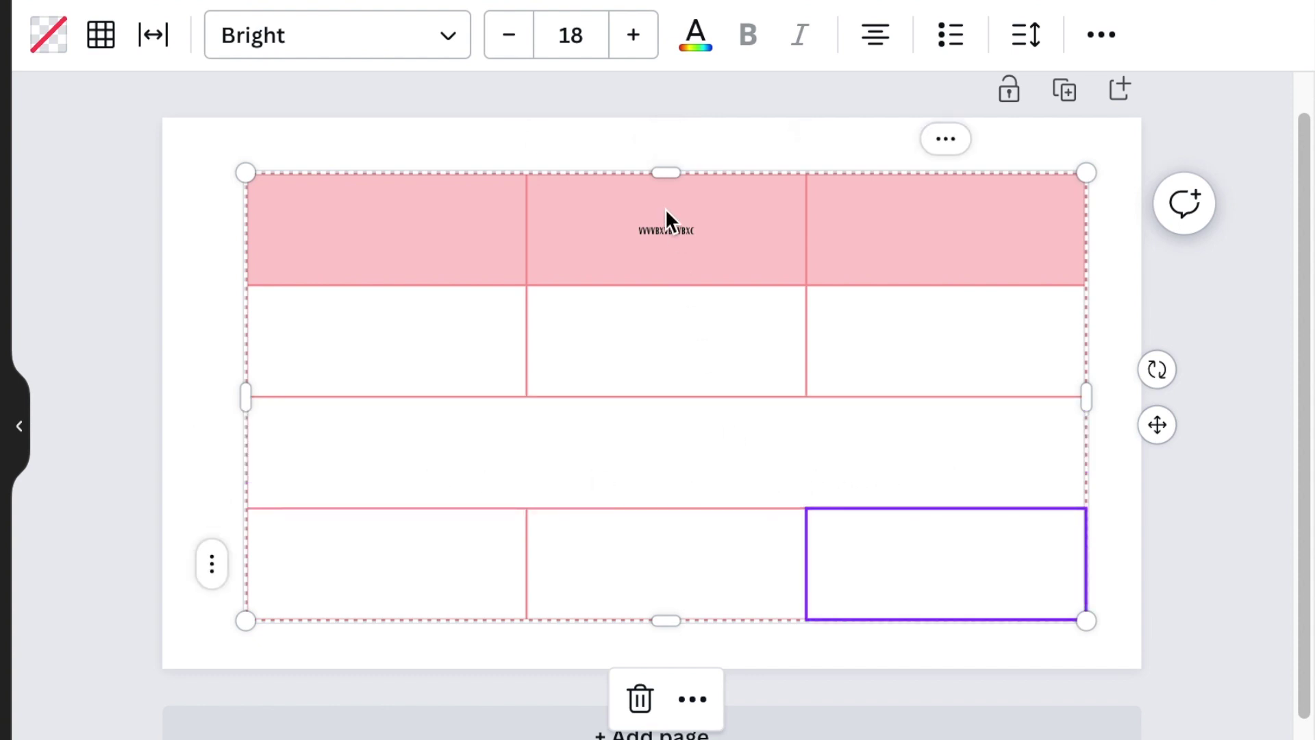
left_click(666, 142)
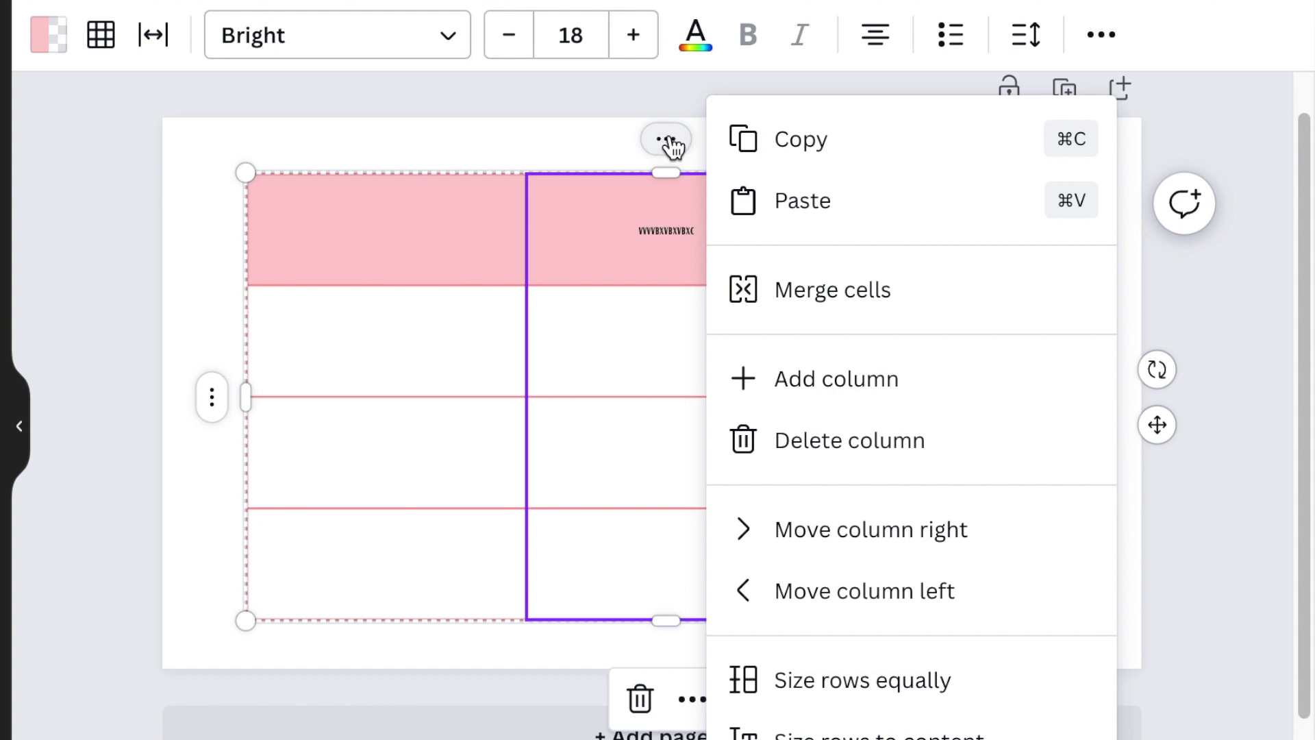
Step: Merge the middle column into one cell spanning all four rows
left_click(845, 302)
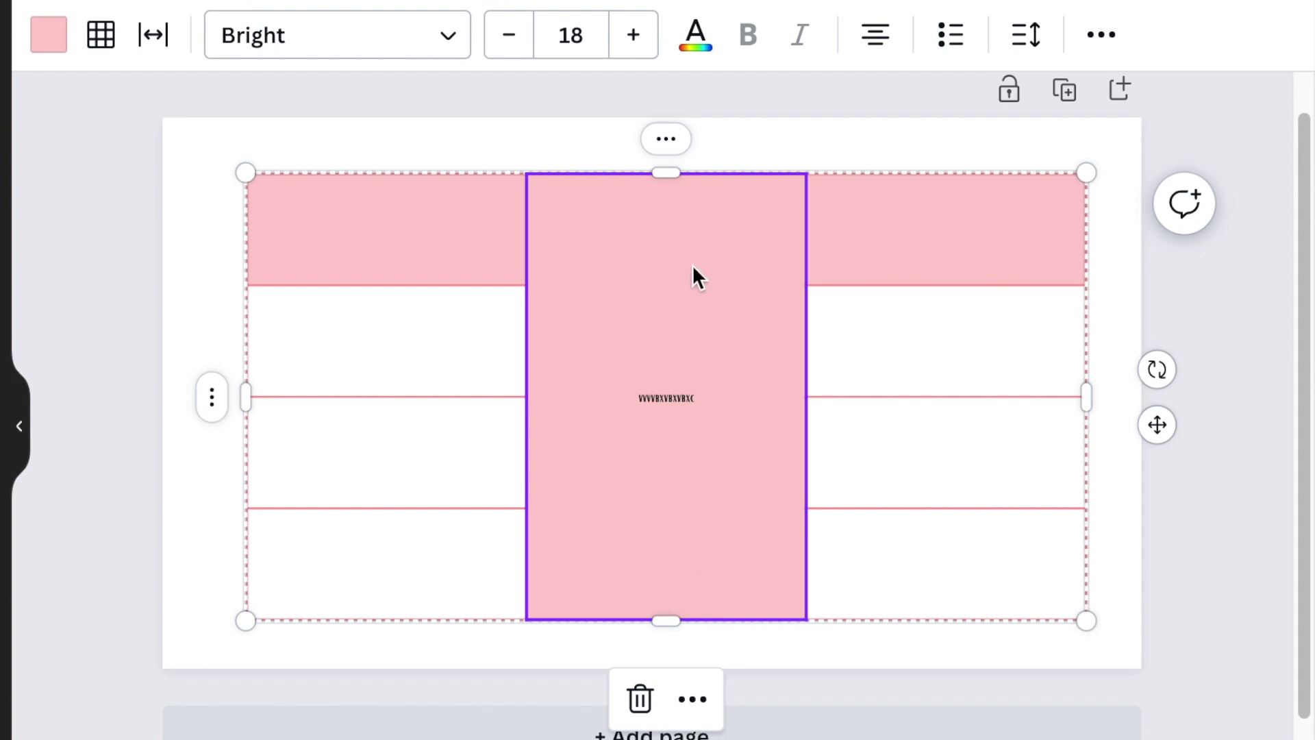
left_click(384, 342)
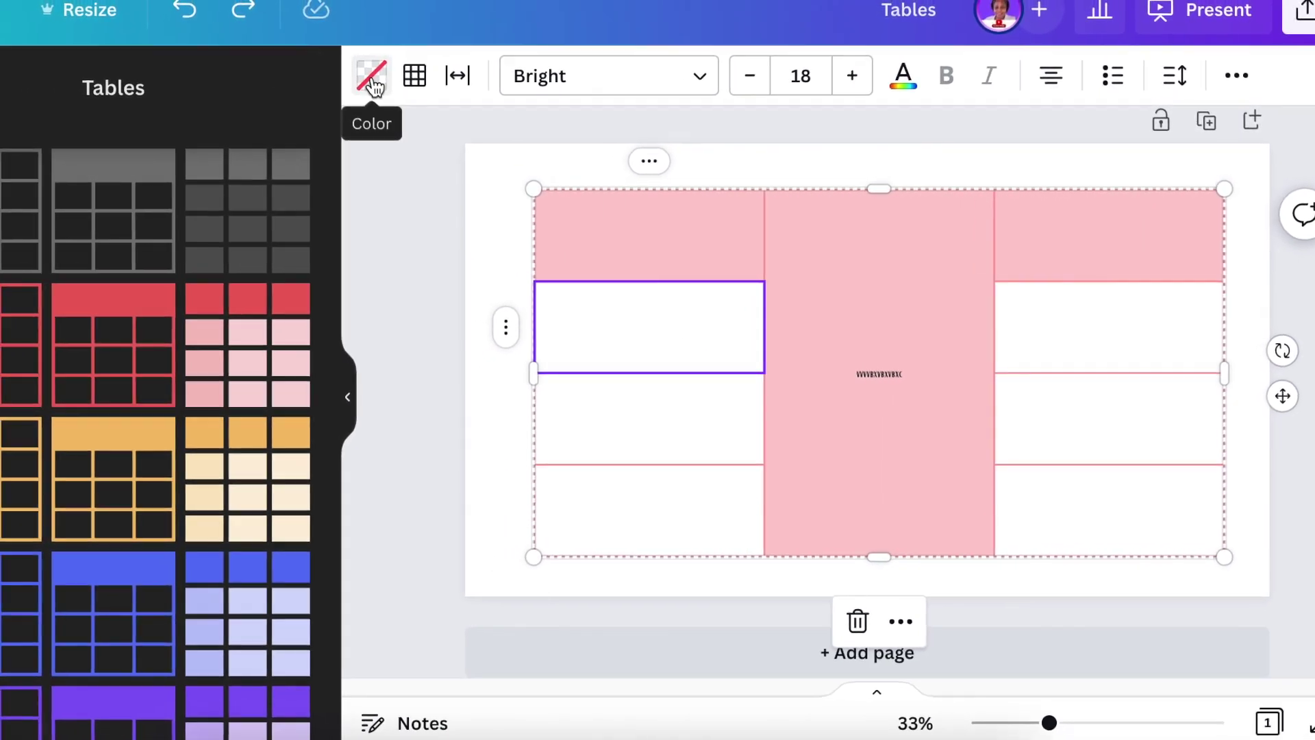
left_click(372, 79)
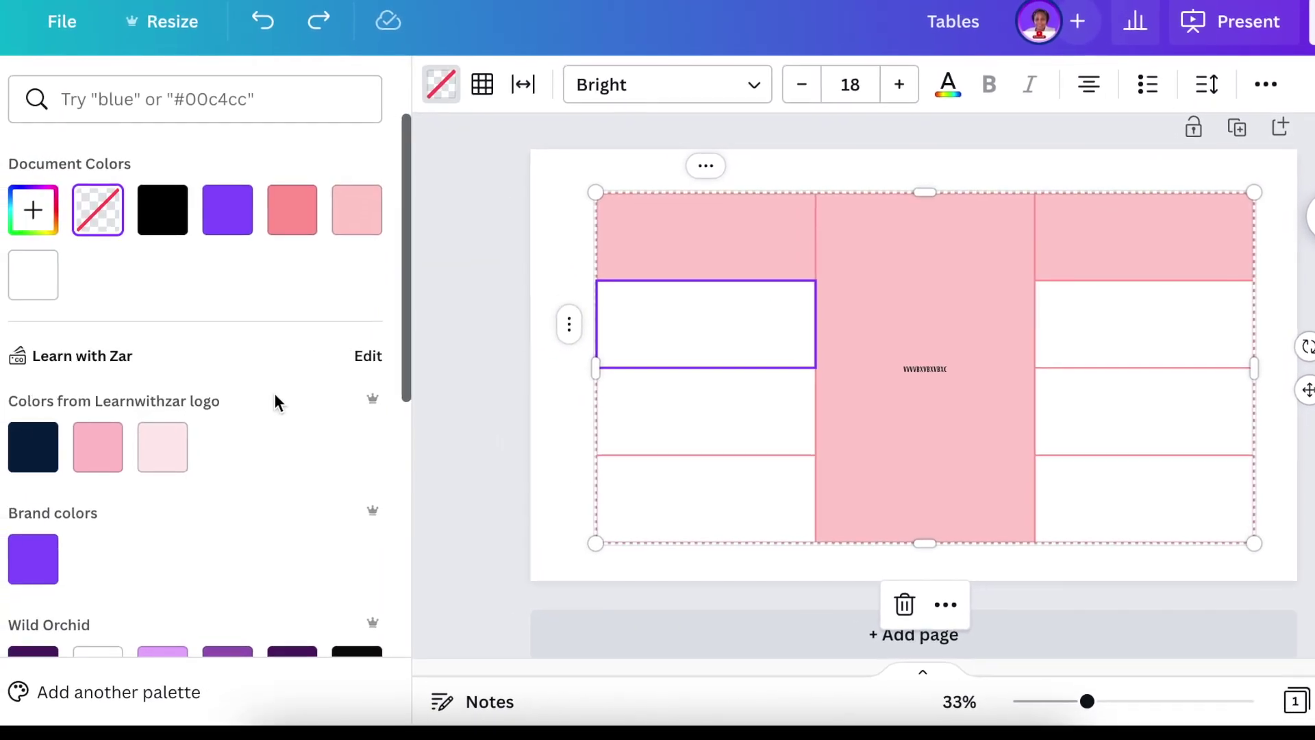
scroll(275, 395, "down", 5)
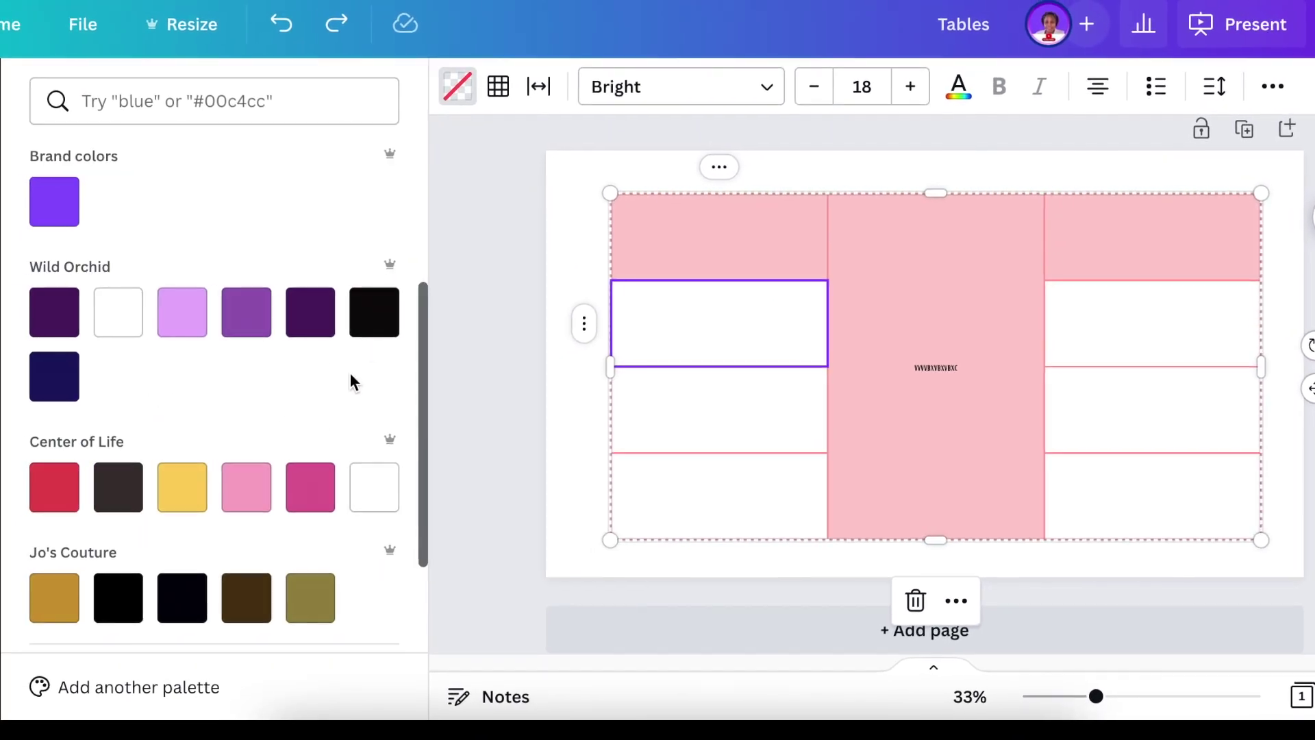
left_click(357, 315)
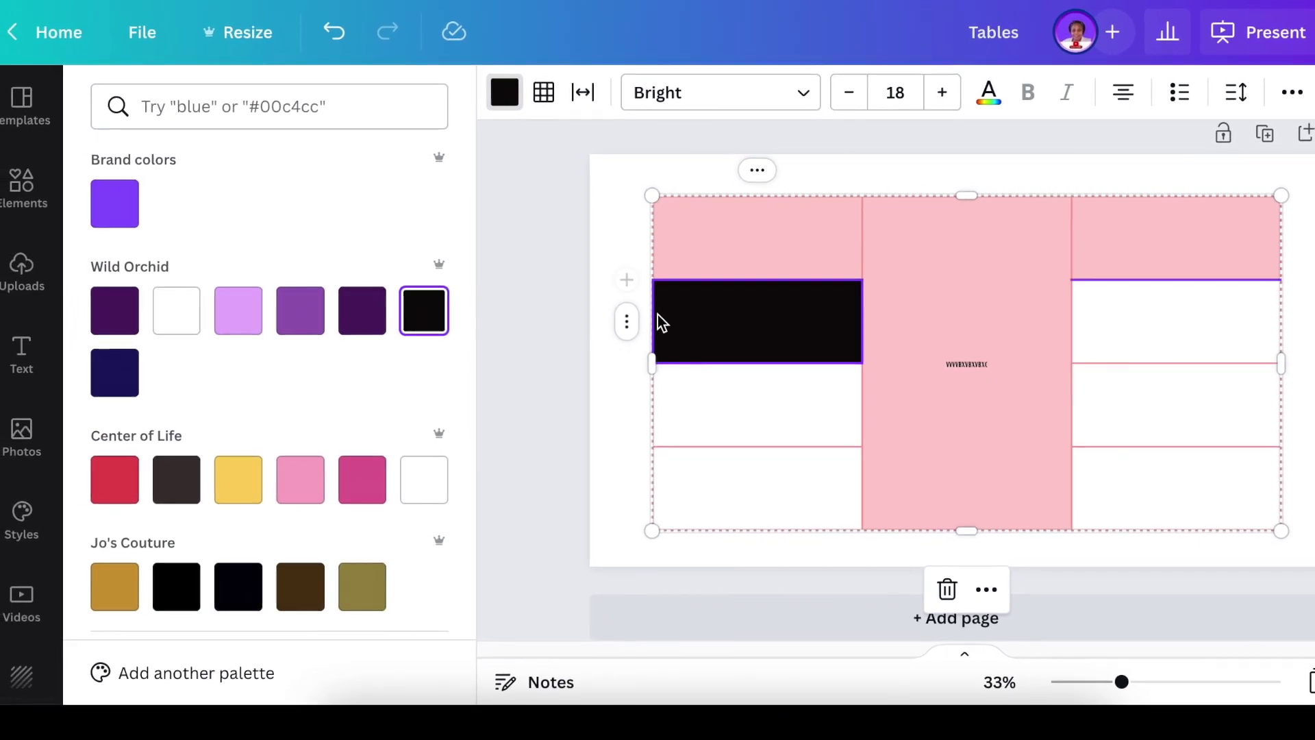
key("ctrl+z")
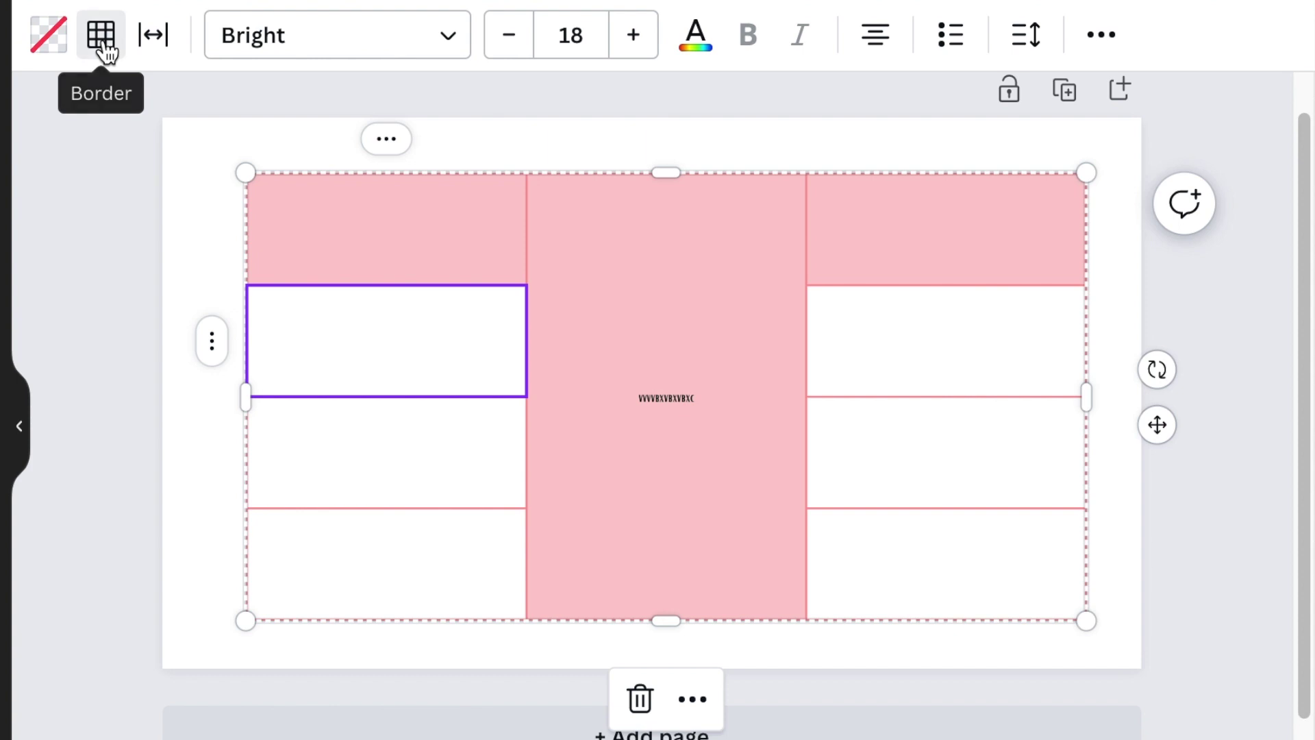
Step: Give the second row's left cell a purple Brand color border
left_click(102, 38)
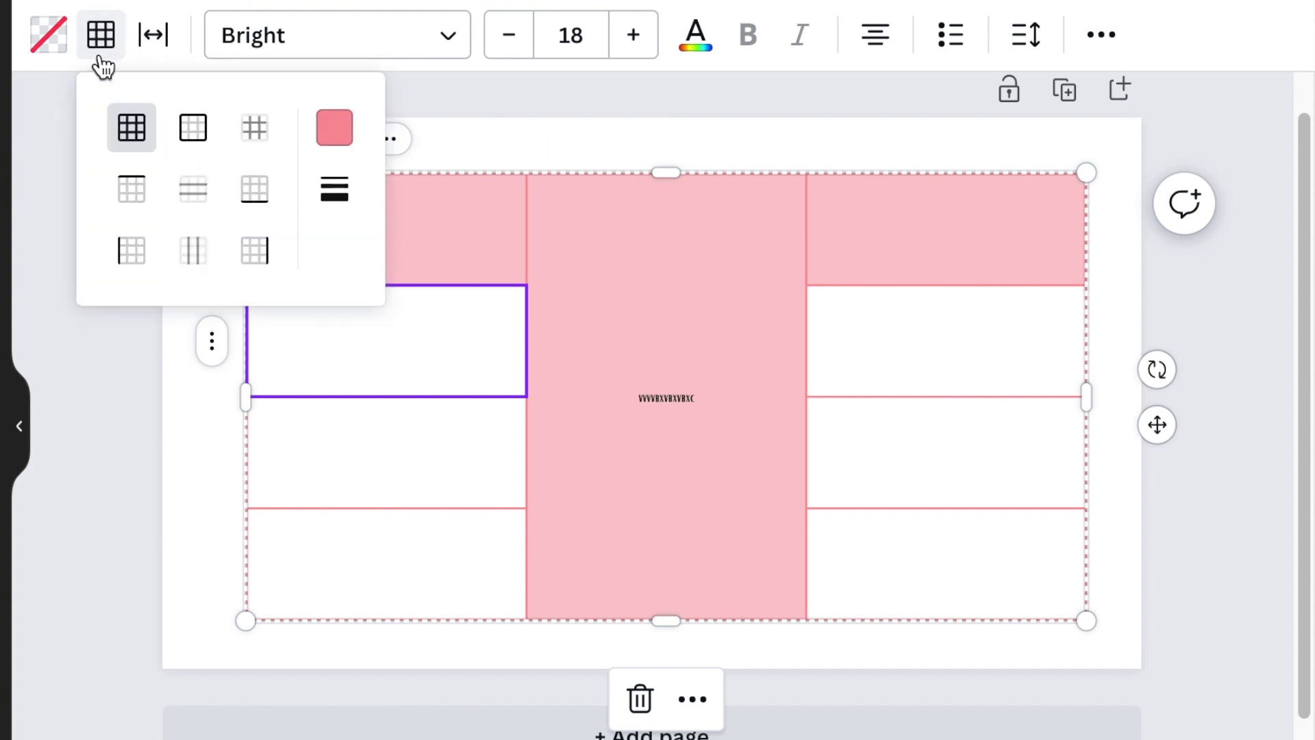
left_click(336, 128)
left_click(415, 482)
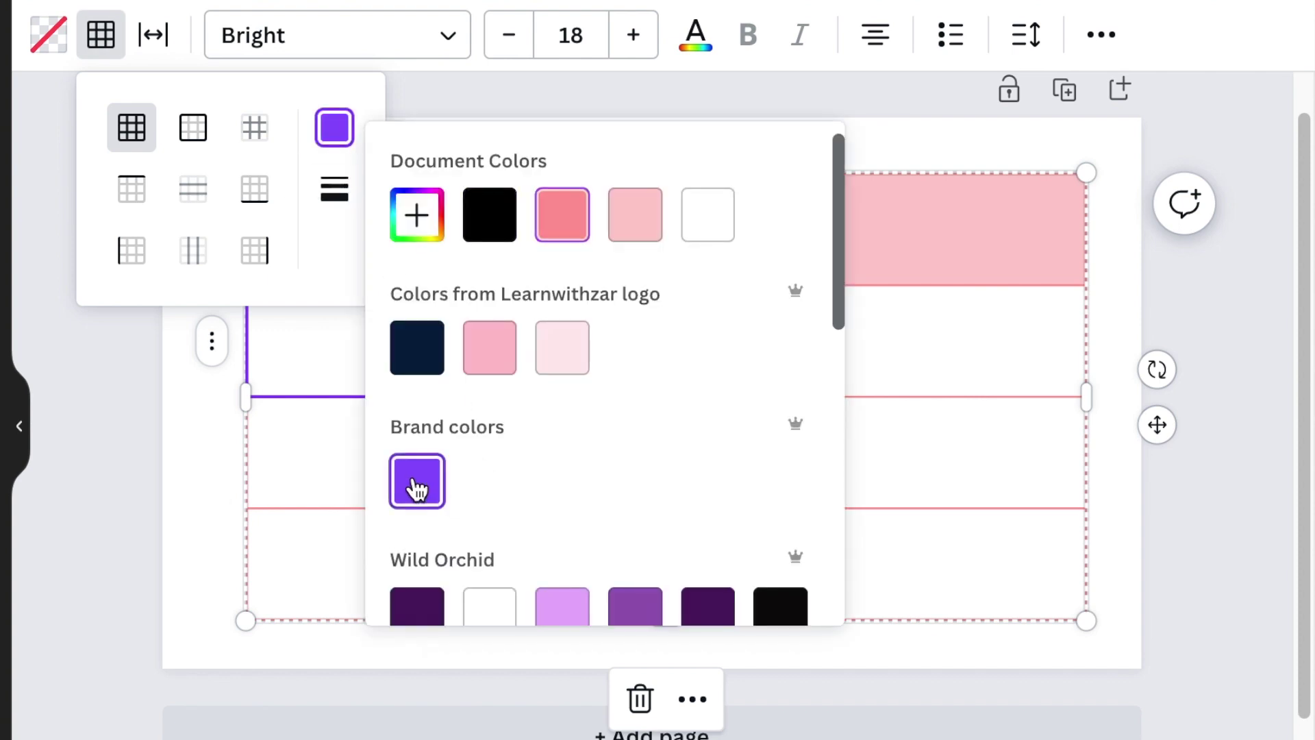
left_click(159, 412)
left_click(154, 413)
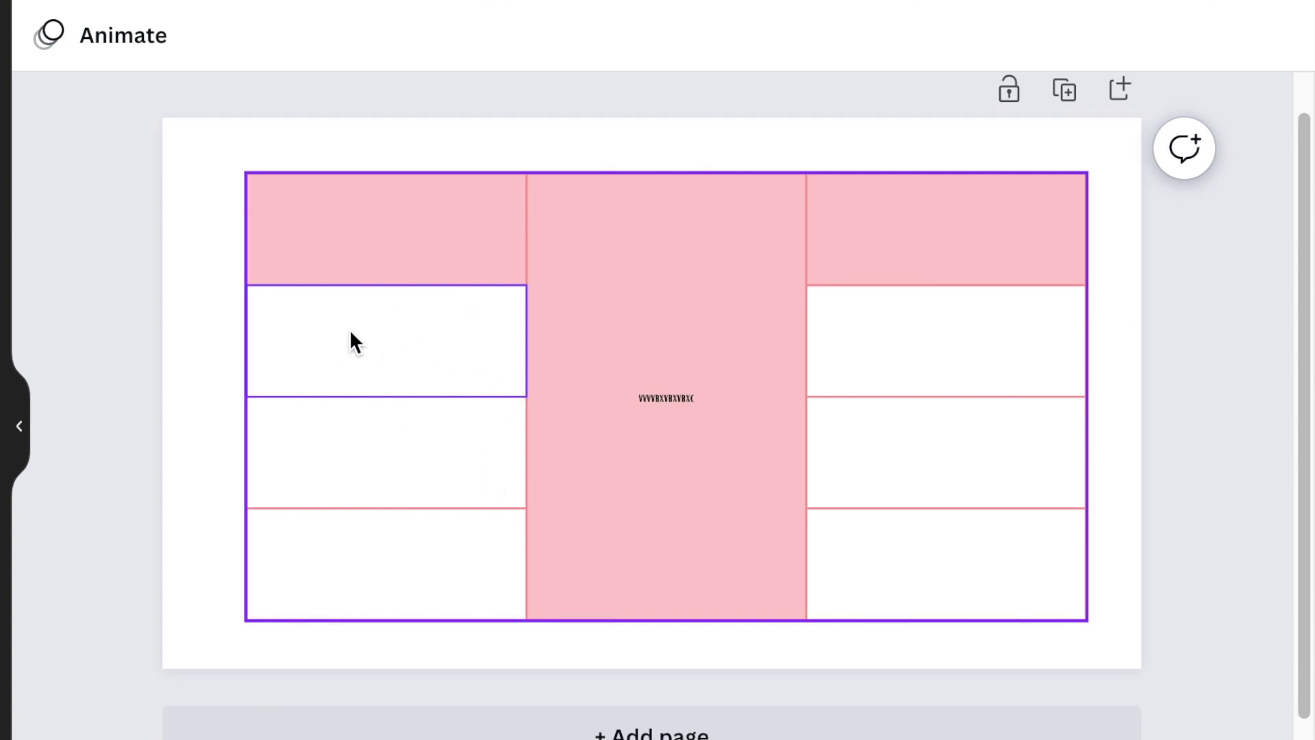
Step: Review the border colour options for the third row's left cell without changing them
left_click(356, 465)
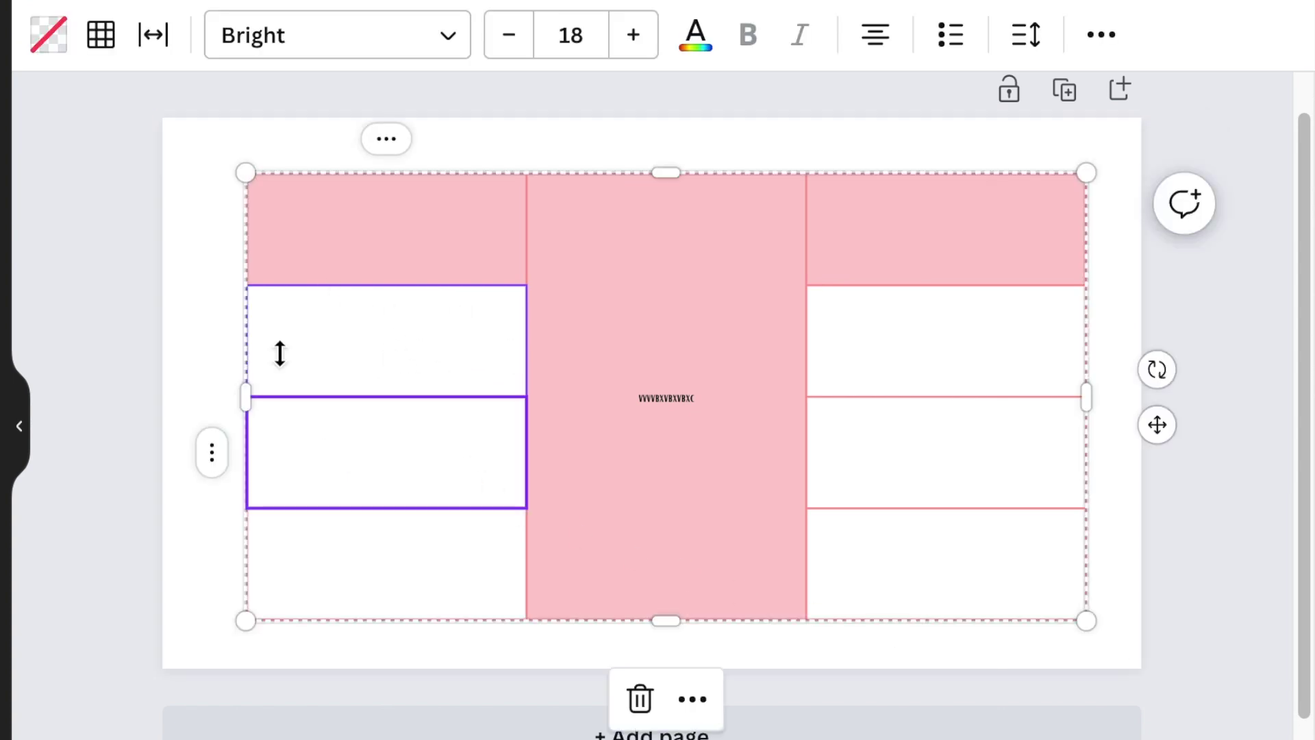
left_click(102, 37)
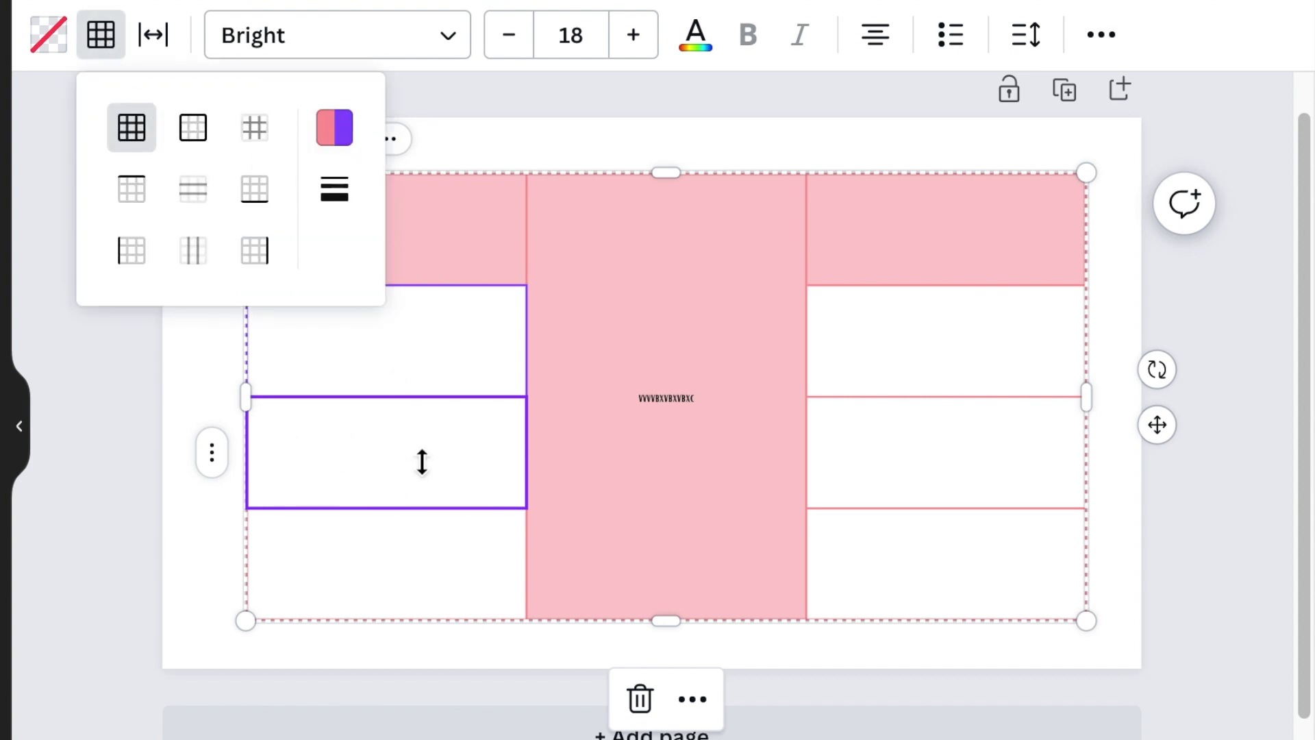
left_click(335, 129)
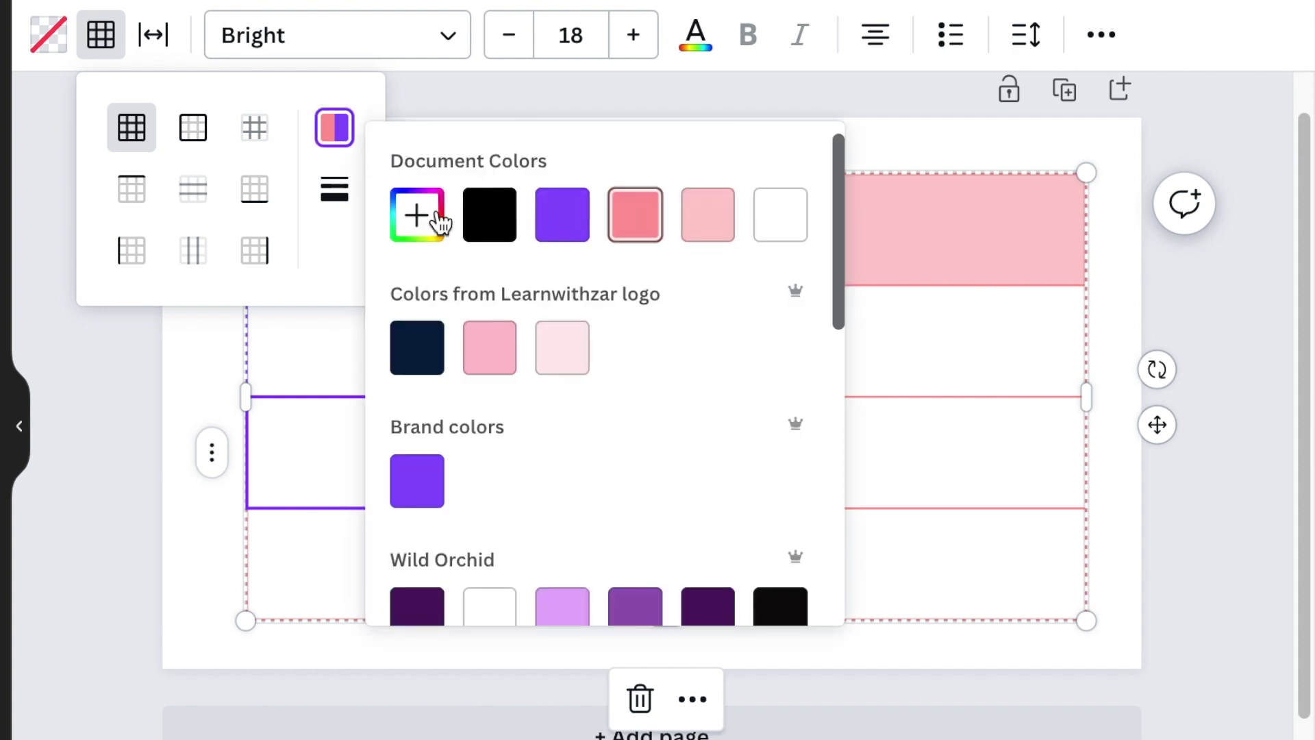
left_click(147, 411)
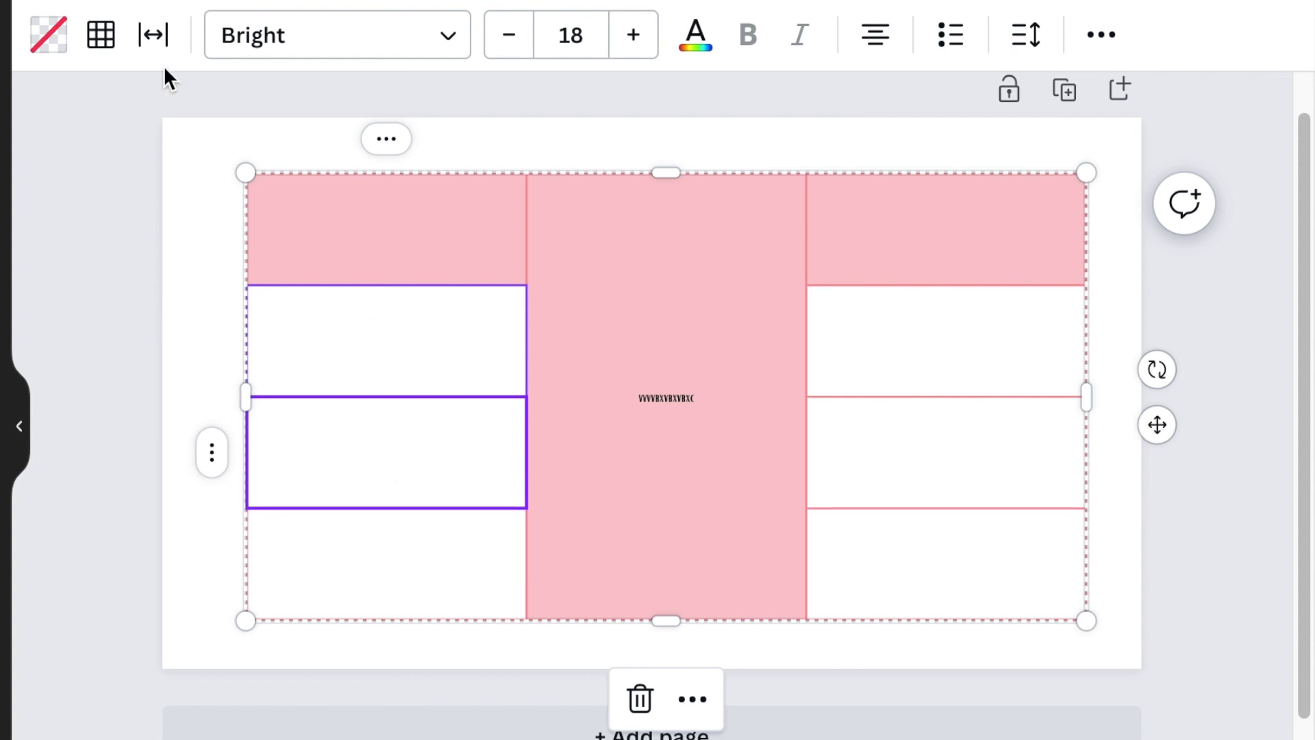
left_click(157, 39)
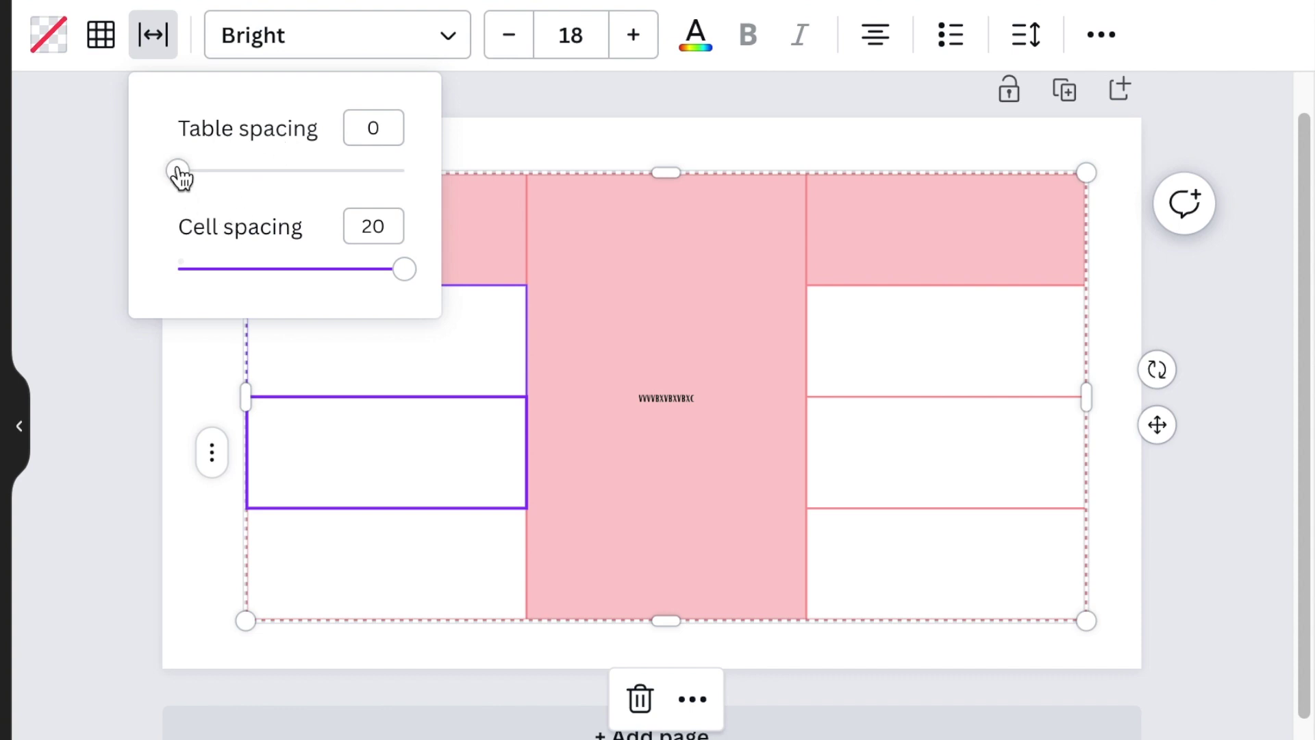
left_click_drag(182, 173, 323, 220)
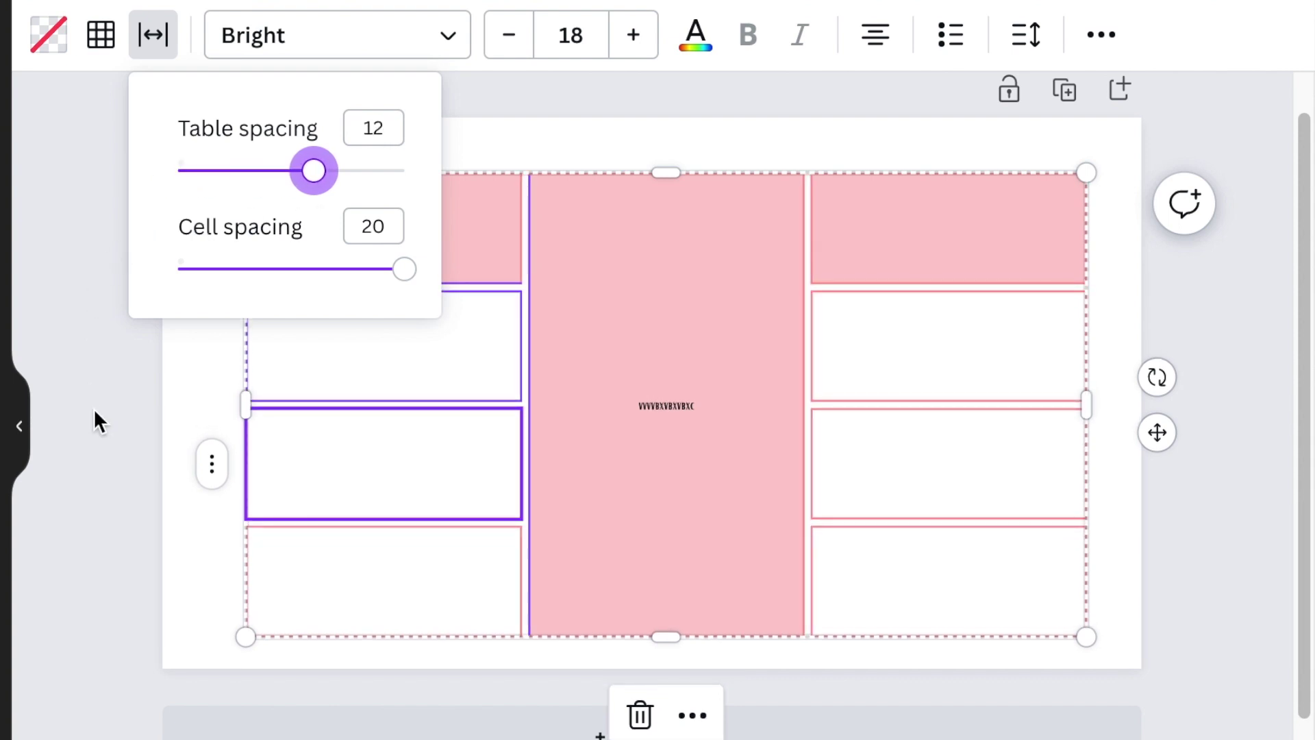
key("ctrl+z")
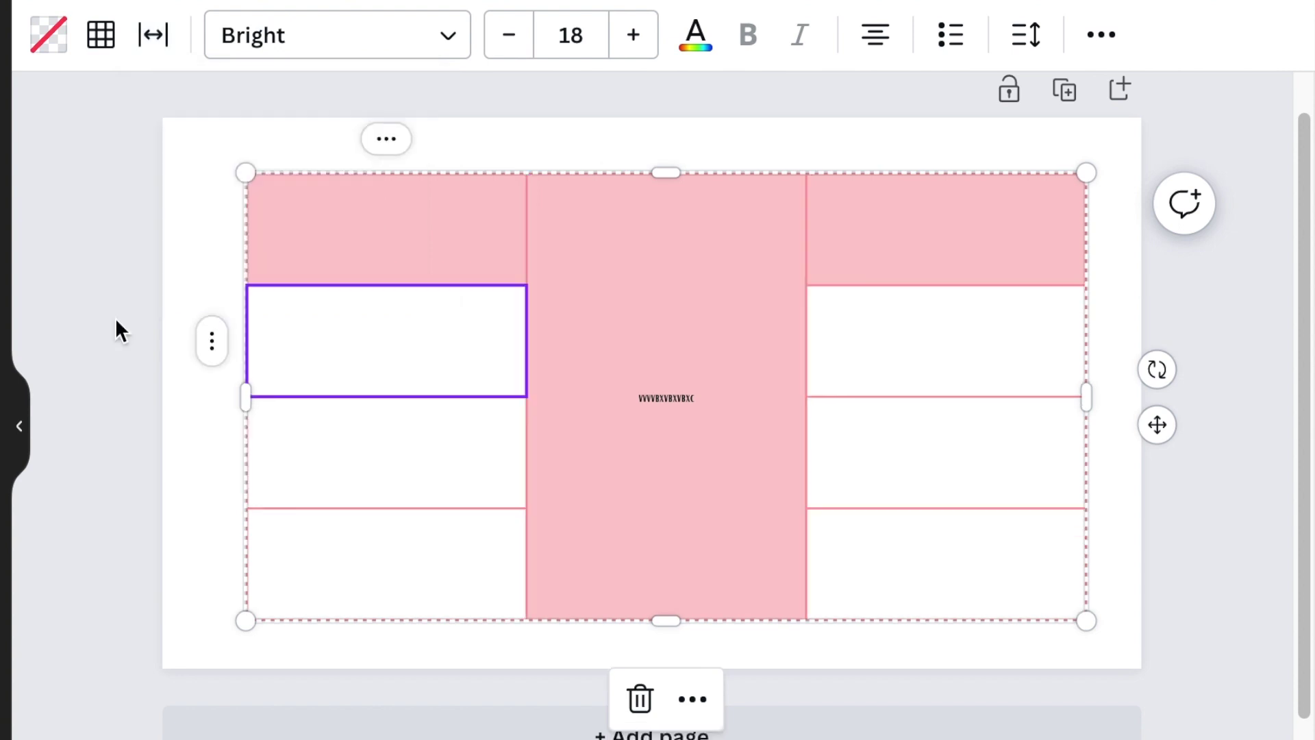